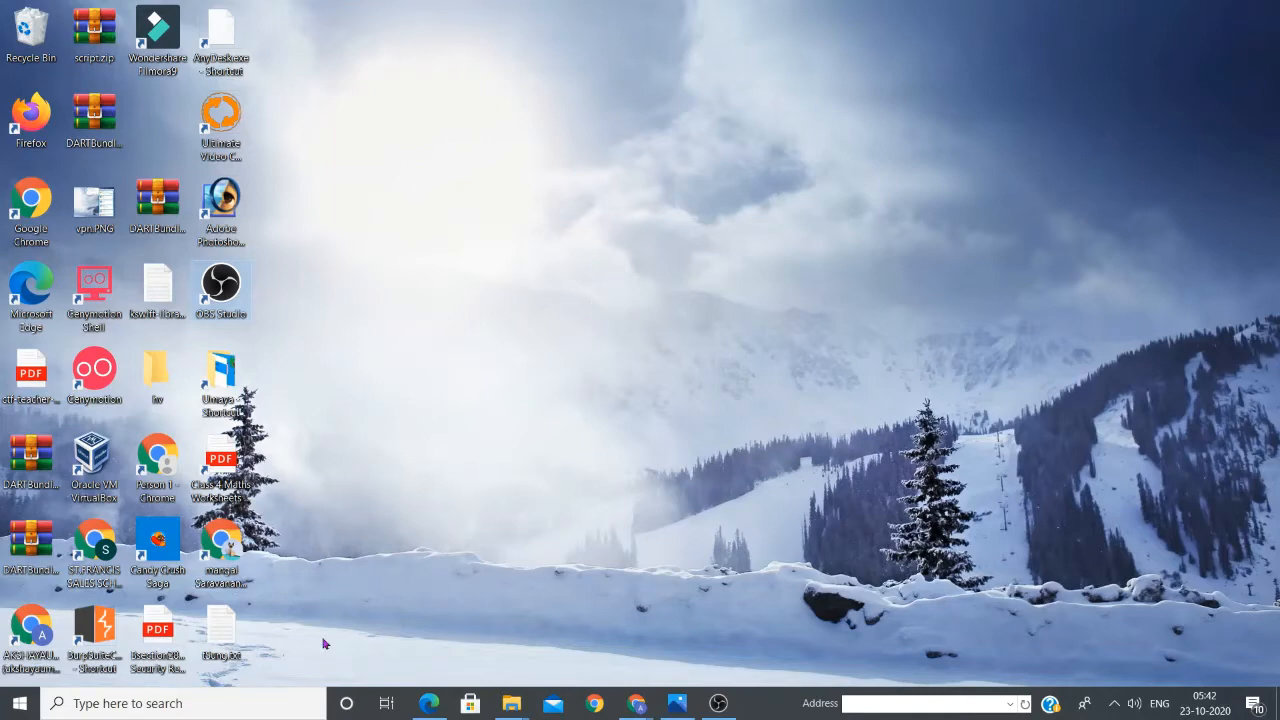
Search Windows for 'access' to bring up Microsoft Office Access 2007
{"action": "left_click", "coordinate": [276, 704]}
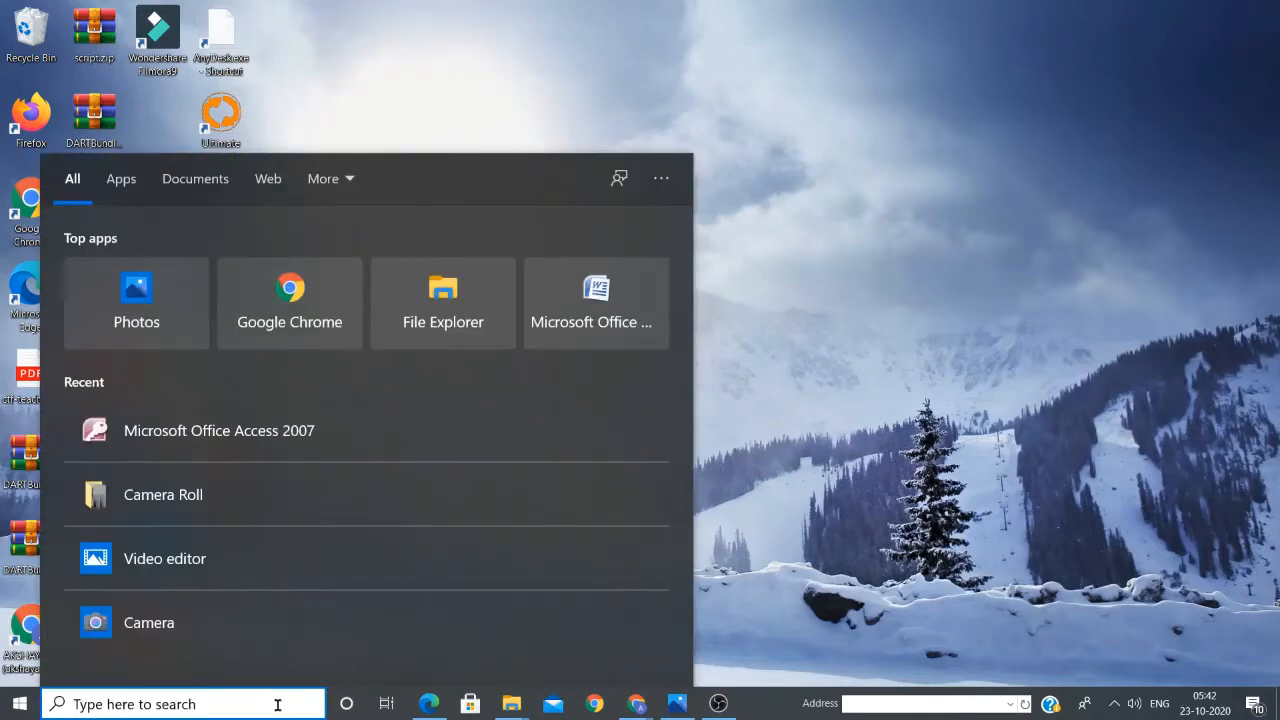
{"action": "type", "text": "access"}
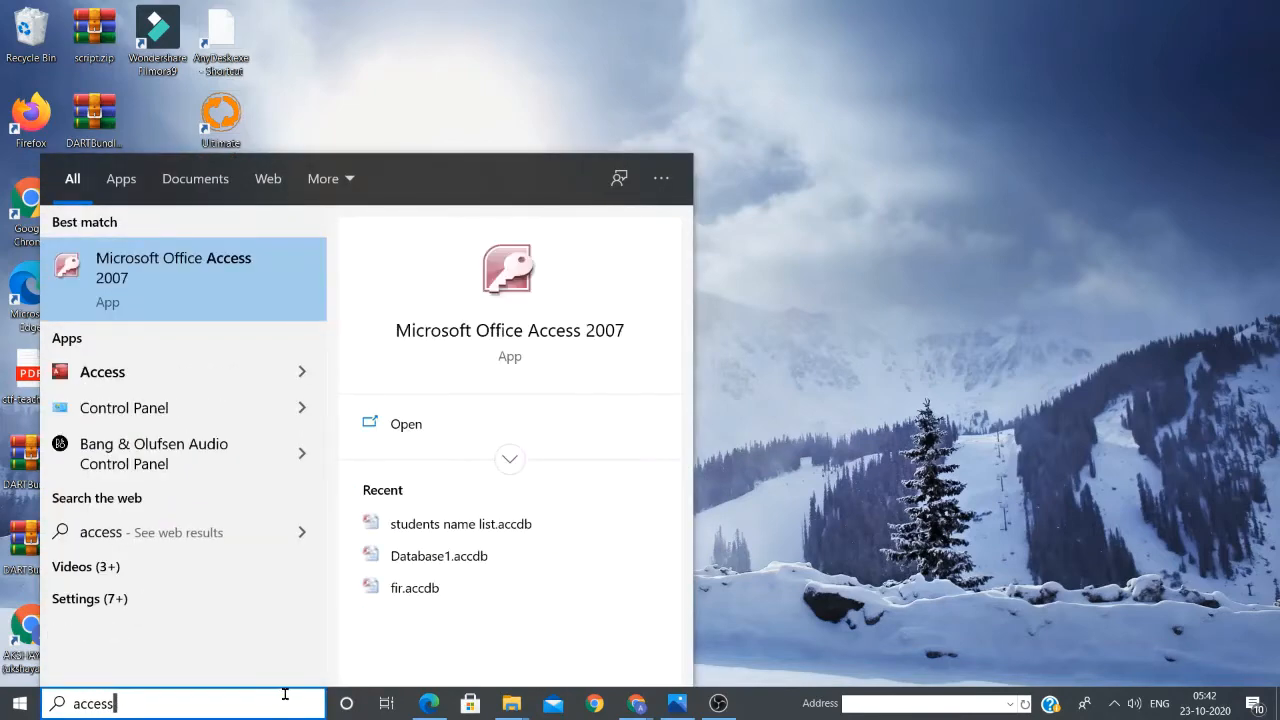
Launch Microsoft Office Access 2007 from the search results
{"action": "left_click", "coordinate": [168, 274]}
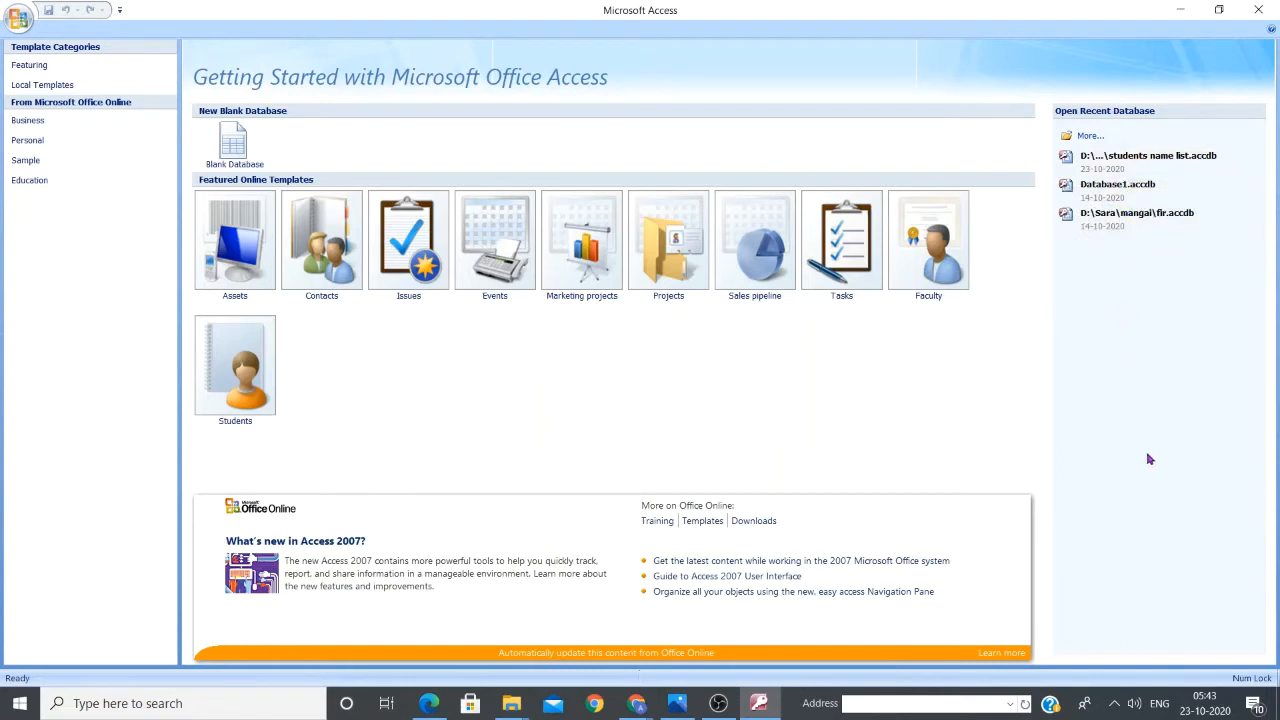
Open students name list.accdb from the recent databases list
{"action": "left_click", "coordinate": [1148, 160]}
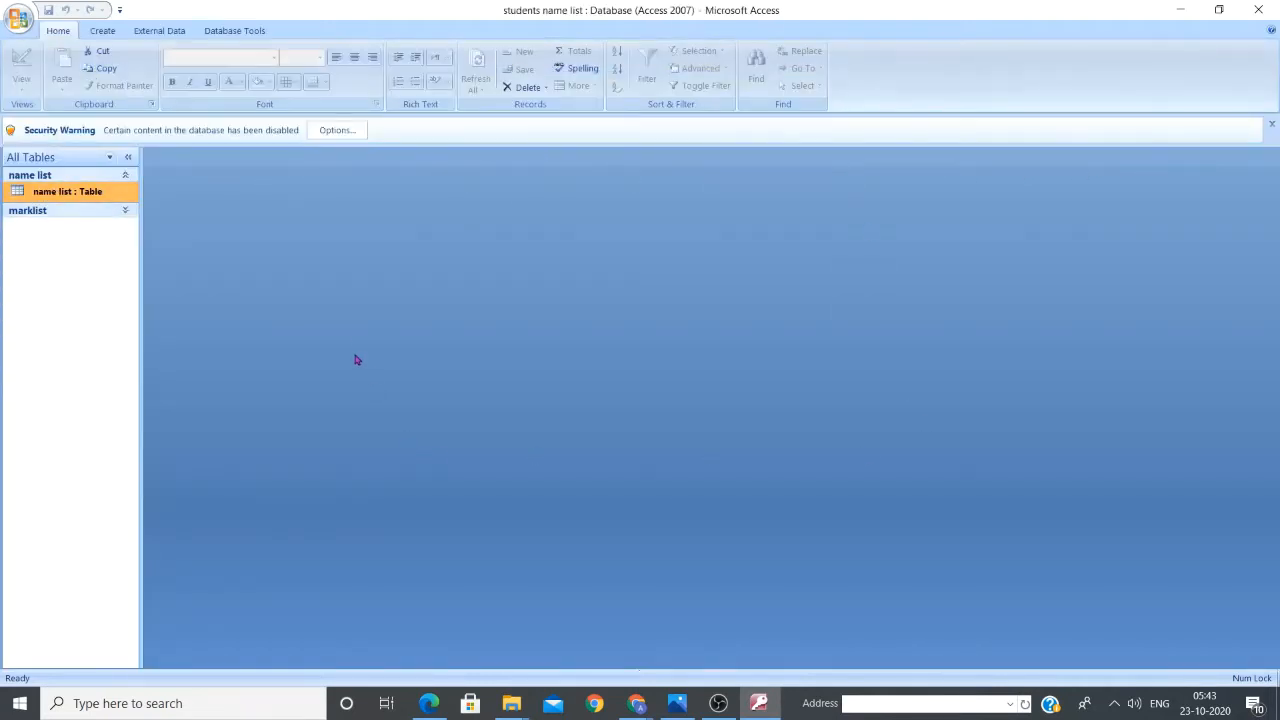
Open the name list table from the navigation pane
{"action": "double_click", "coordinate": [71, 192]}
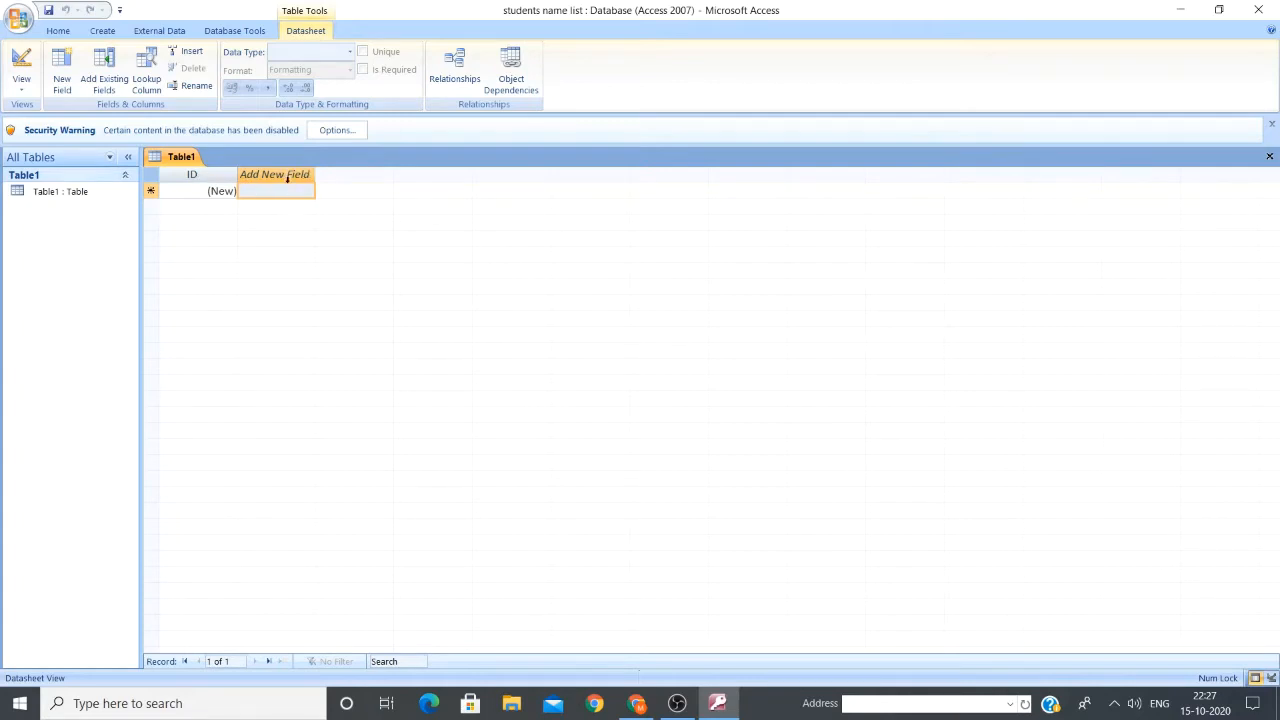
Try renaming the ID field to S.No, which triggers the invalid field name warning
{"action": "double_click", "coordinate": [211, 177]}
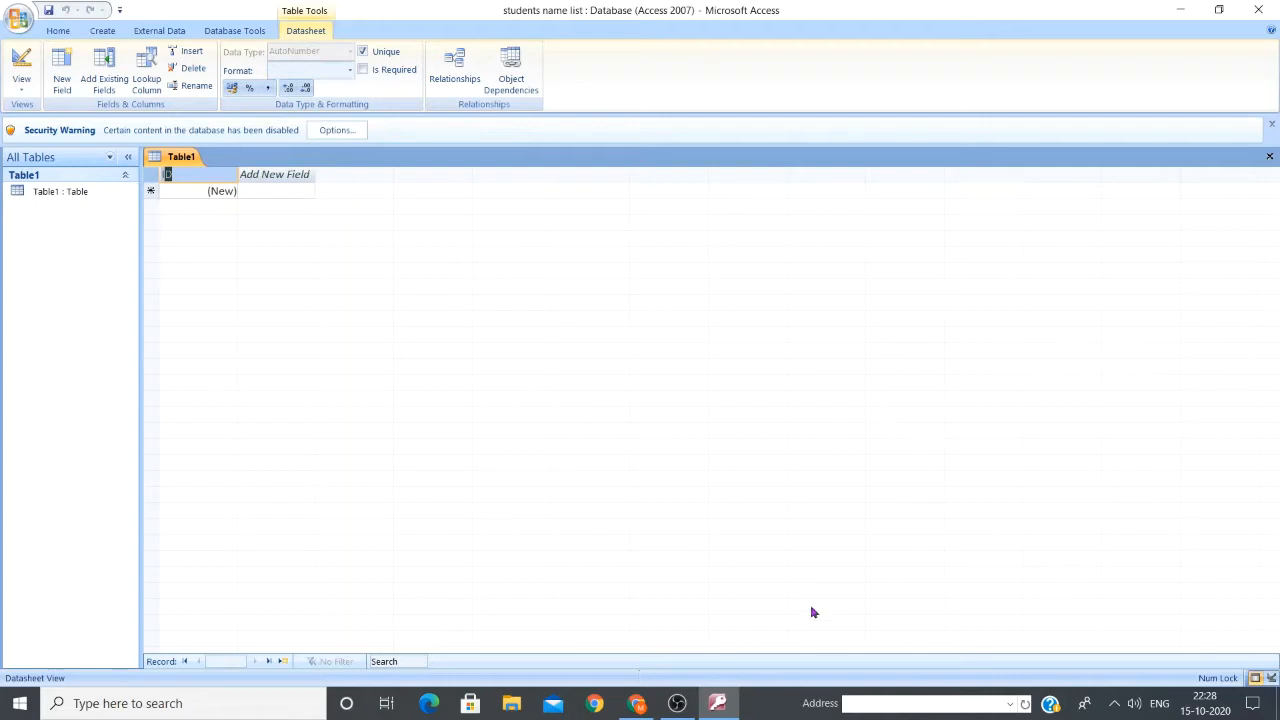
{"action": "type", "text": ".No"}
{"action": "left_click", "coordinate": [792, 456]}
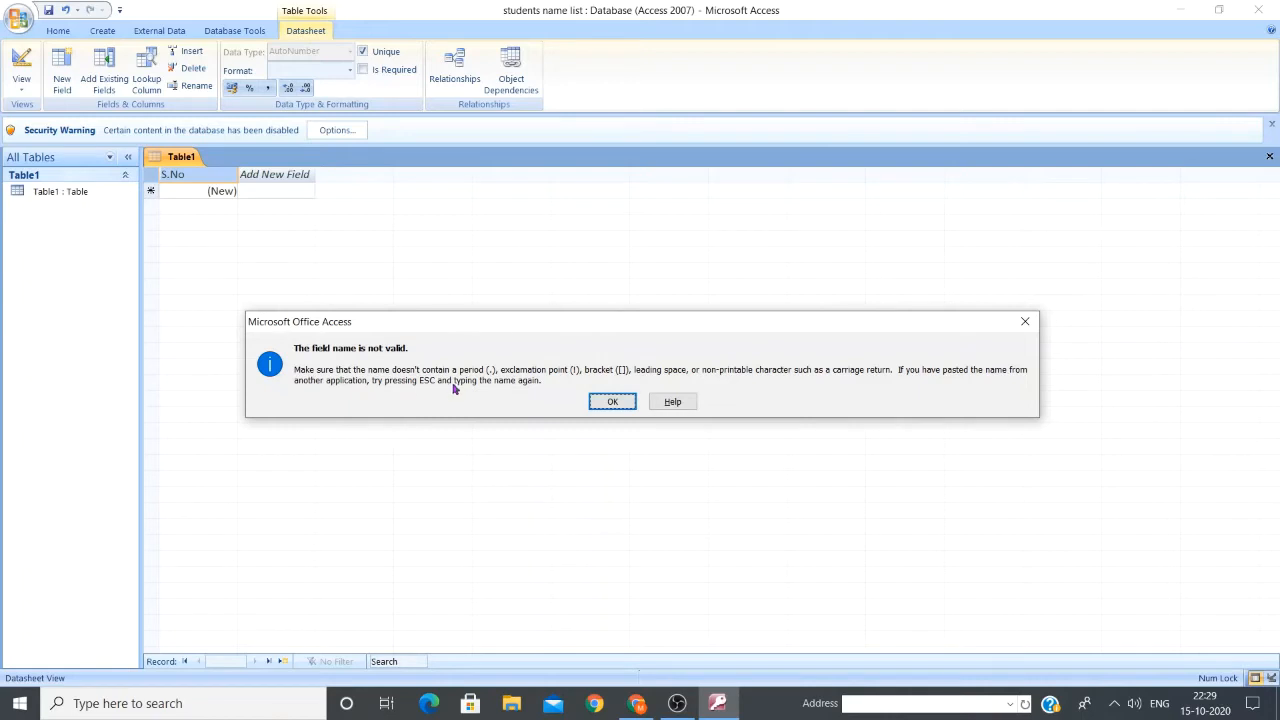
Dismiss the warning and rename the first field SNo, without the period
{"action": "left_click", "coordinate": [613, 402]}
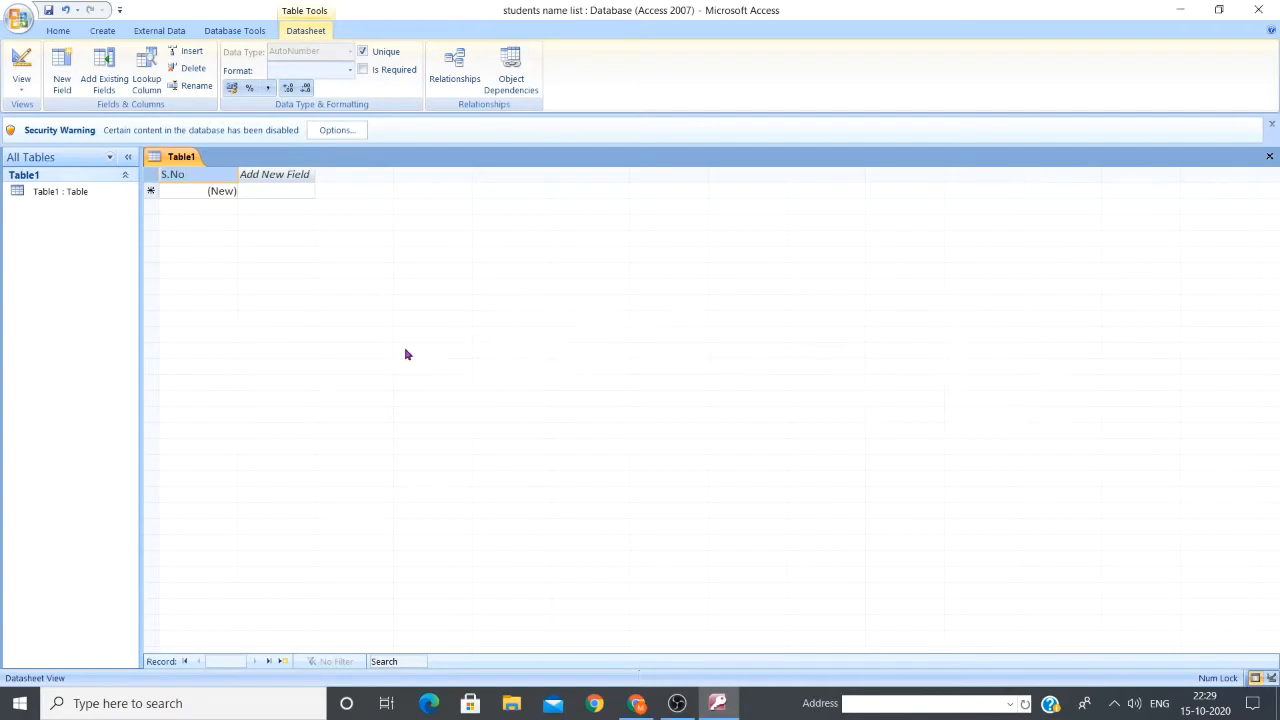
{"action": "key", "text": "BackSpace"}
{"action": "key", "text": "BackSpace"}
{"action": "type", "text": "No"}
{"action": "key", "text": "Down"}
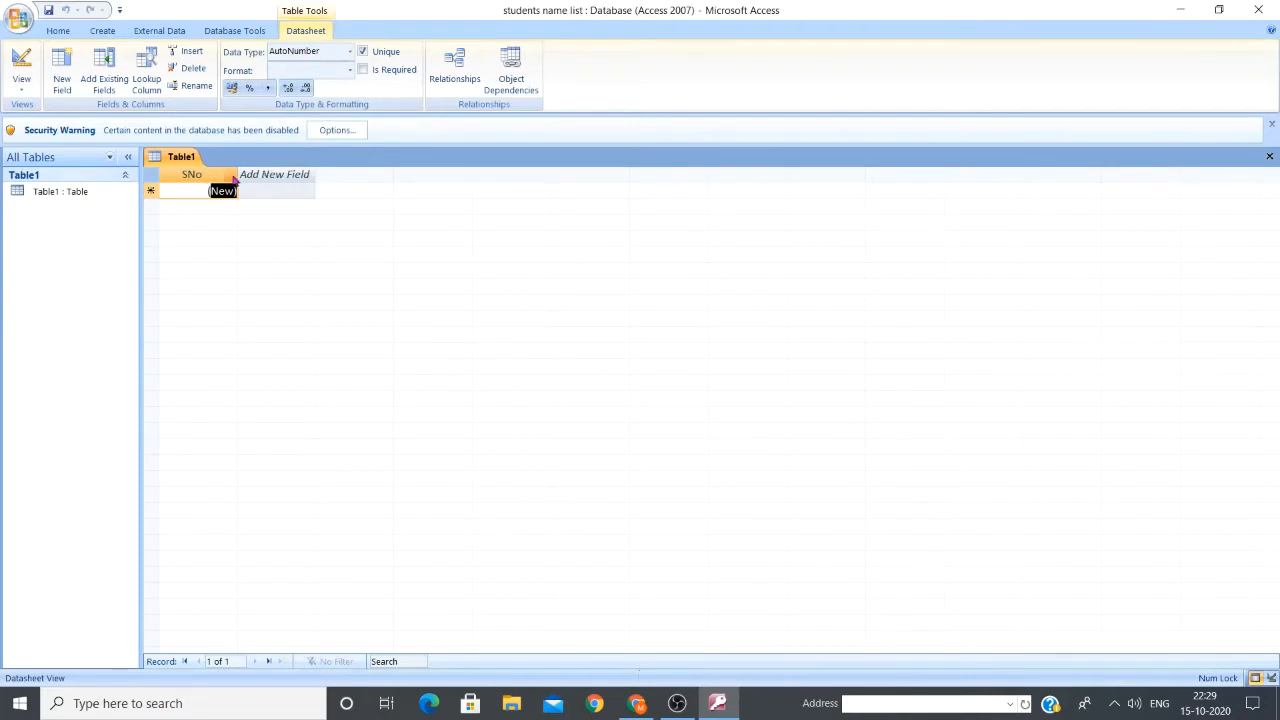
{"action": "double_click", "coordinate": [288, 174]}
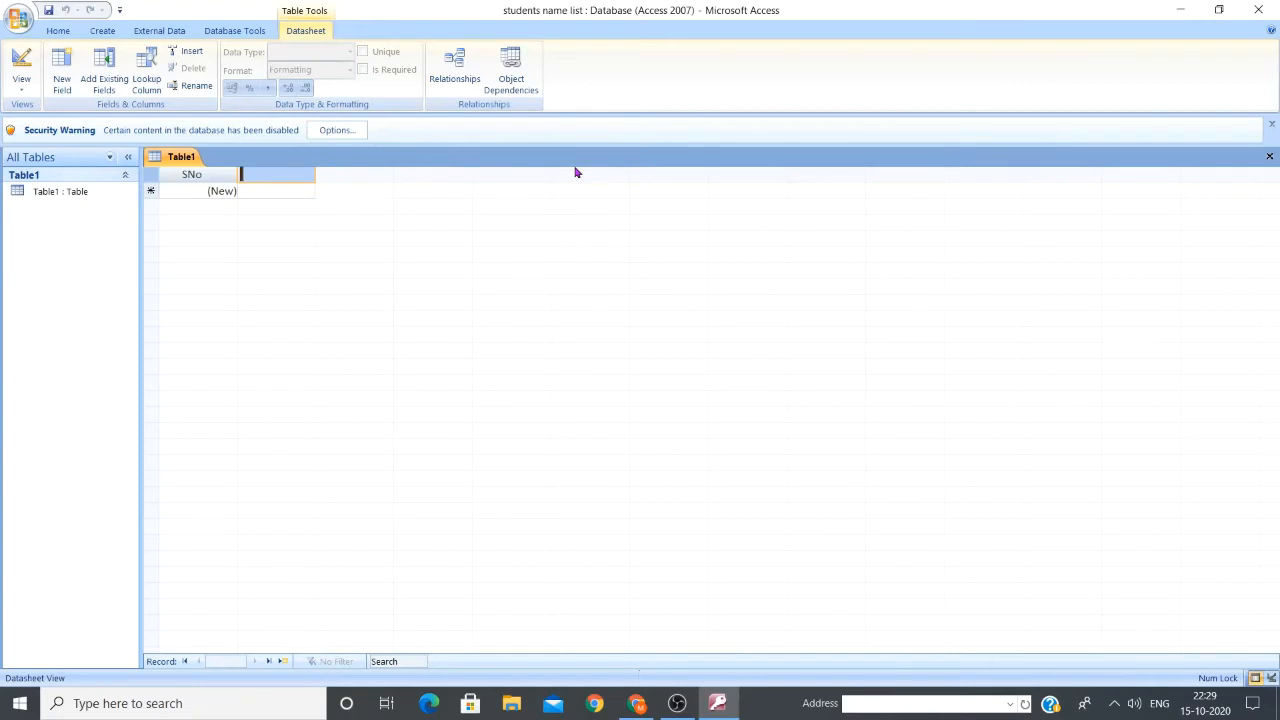
Enter NAME OF STUDENT as the second field name and widen its column to fit
{"action": "type", "text": "N"}
{"action": "type", "text": "AME OF"}
{"action": "type", "text": "STUD"}
{"action": "type", "text": "ENT"}
{"action": "key", "text": "Return"}
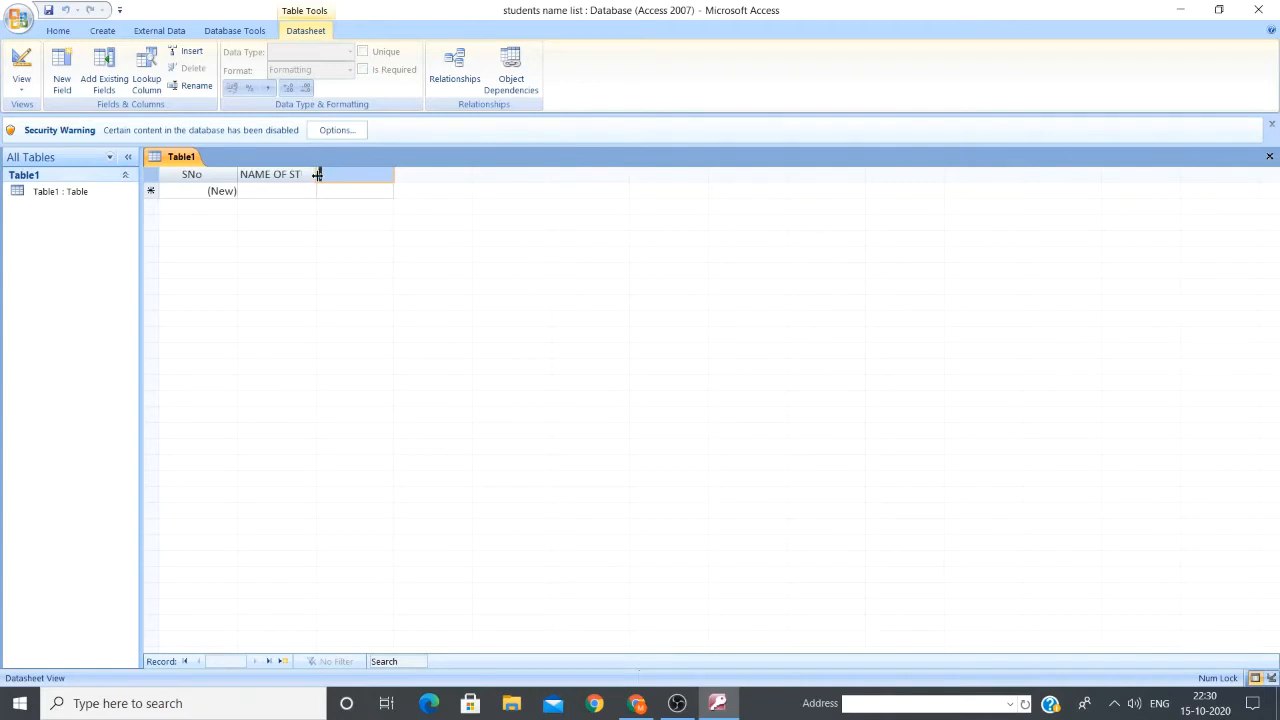
{"action": "left_click_drag", "start_coordinate": [320, 175], "coordinate": [367, 175]}
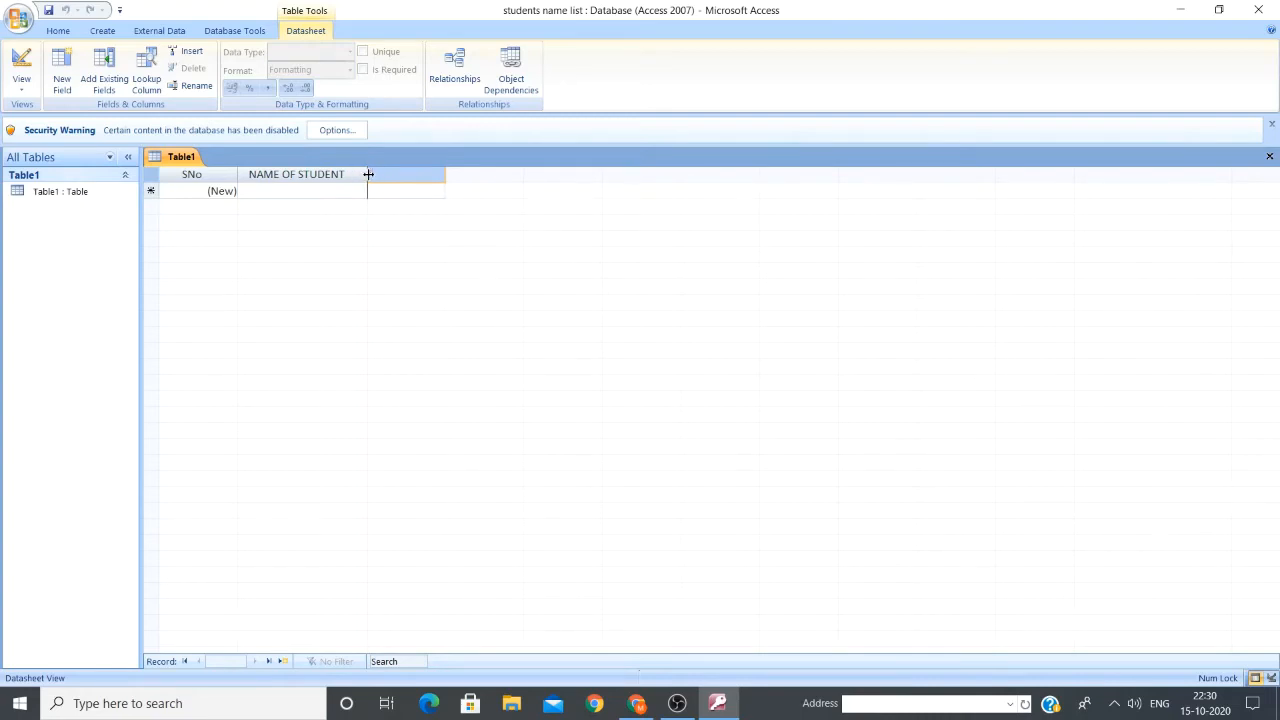
{"action": "left_click_drag", "start_coordinate": [368, 174], "coordinate": [391, 175]}
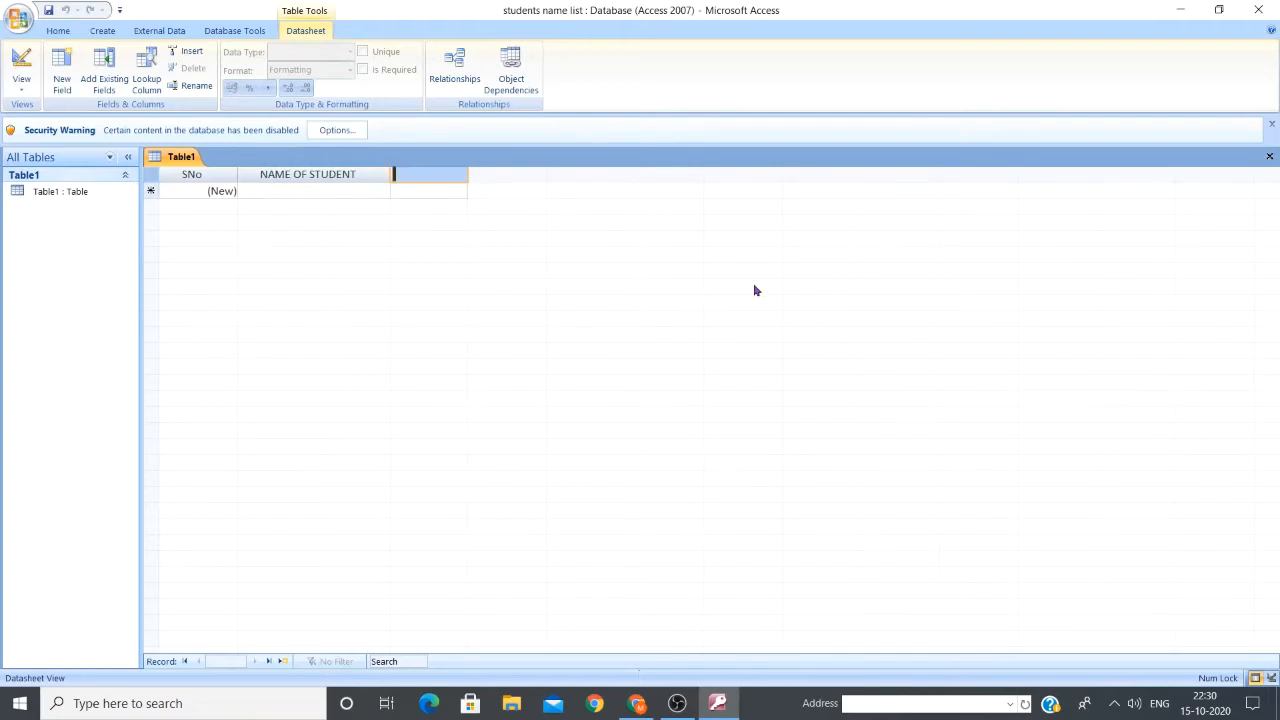
Enter CLASS as the third field, giving SNo, NAME OF STUDENT and CLASS
{"action": "type", "text": "CLASS"}
{"action": "key", "text": "Tab"}
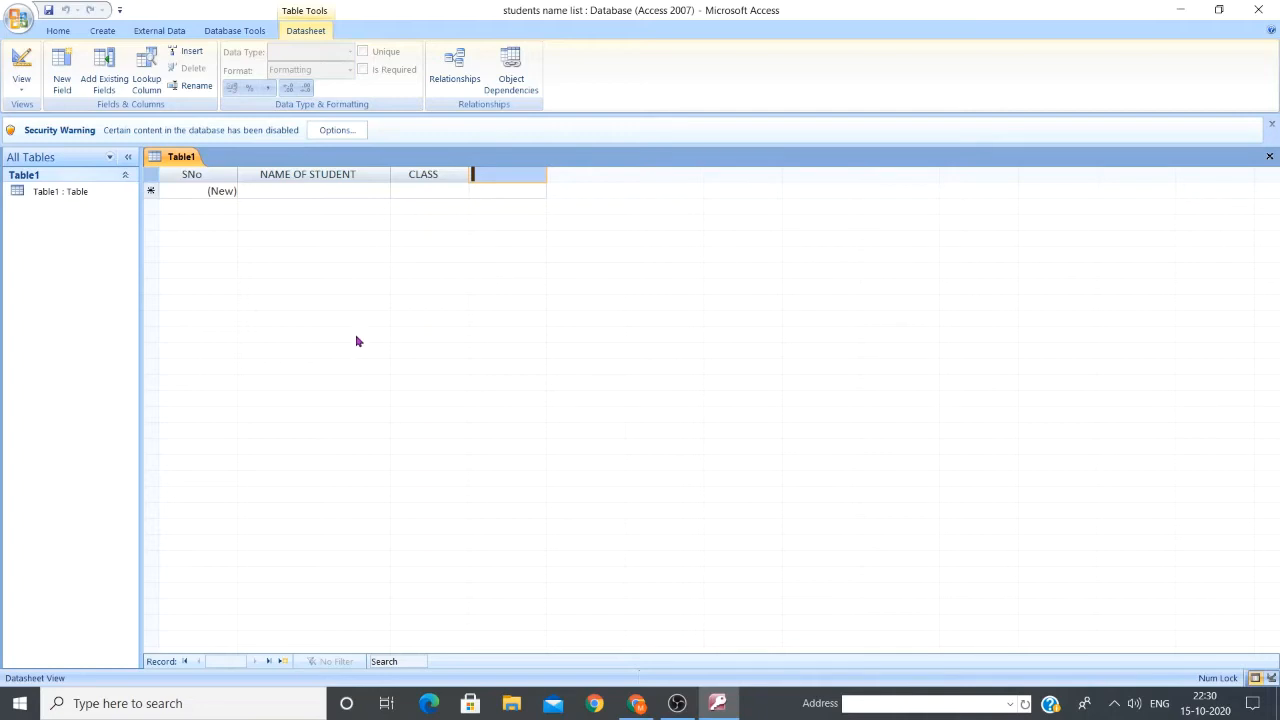
{"action": "left_click", "coordinate": [231, 182]}
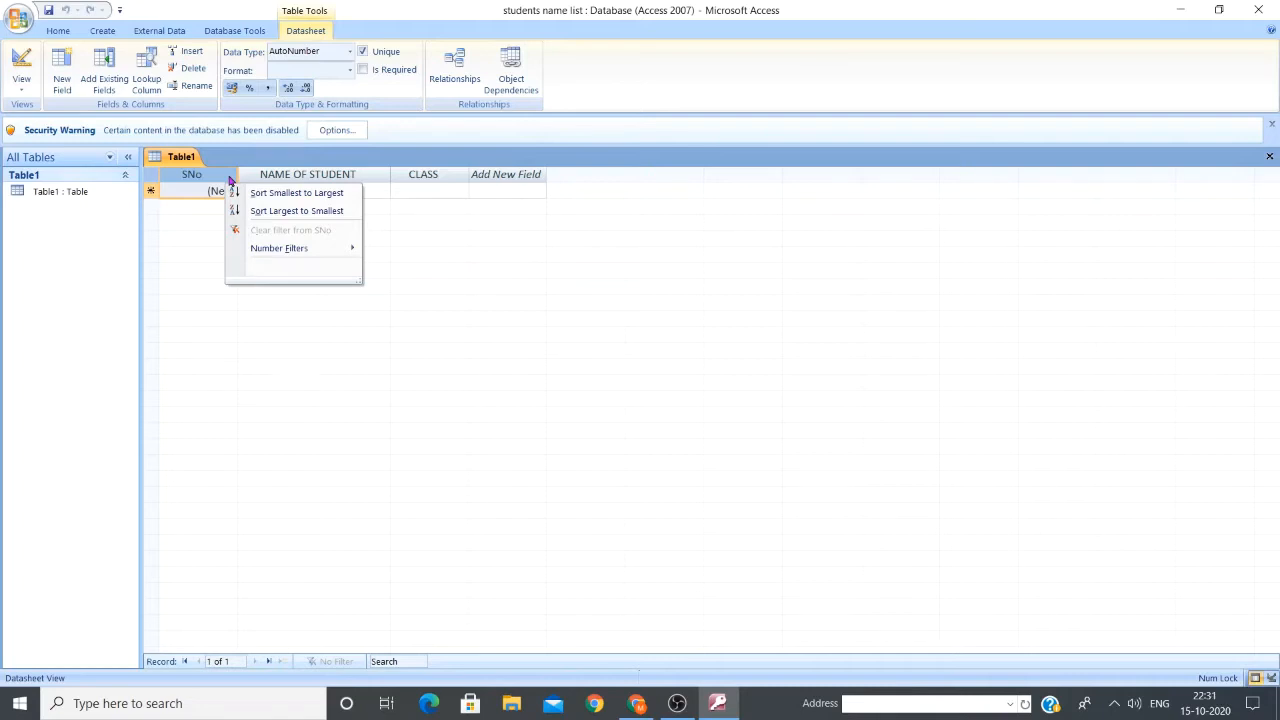
{"action": "mouse_move", "coordinate": [284, 251]}
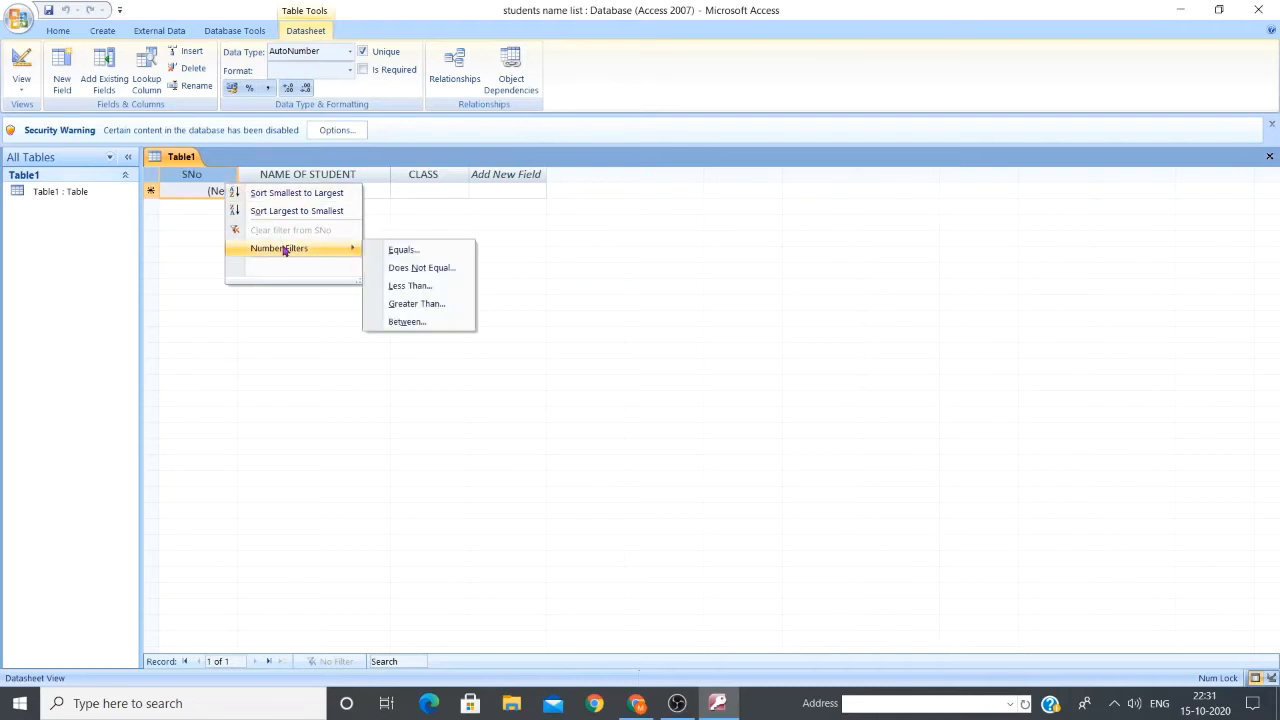
{"action": "left_click", "coordinate": [231, 176]}
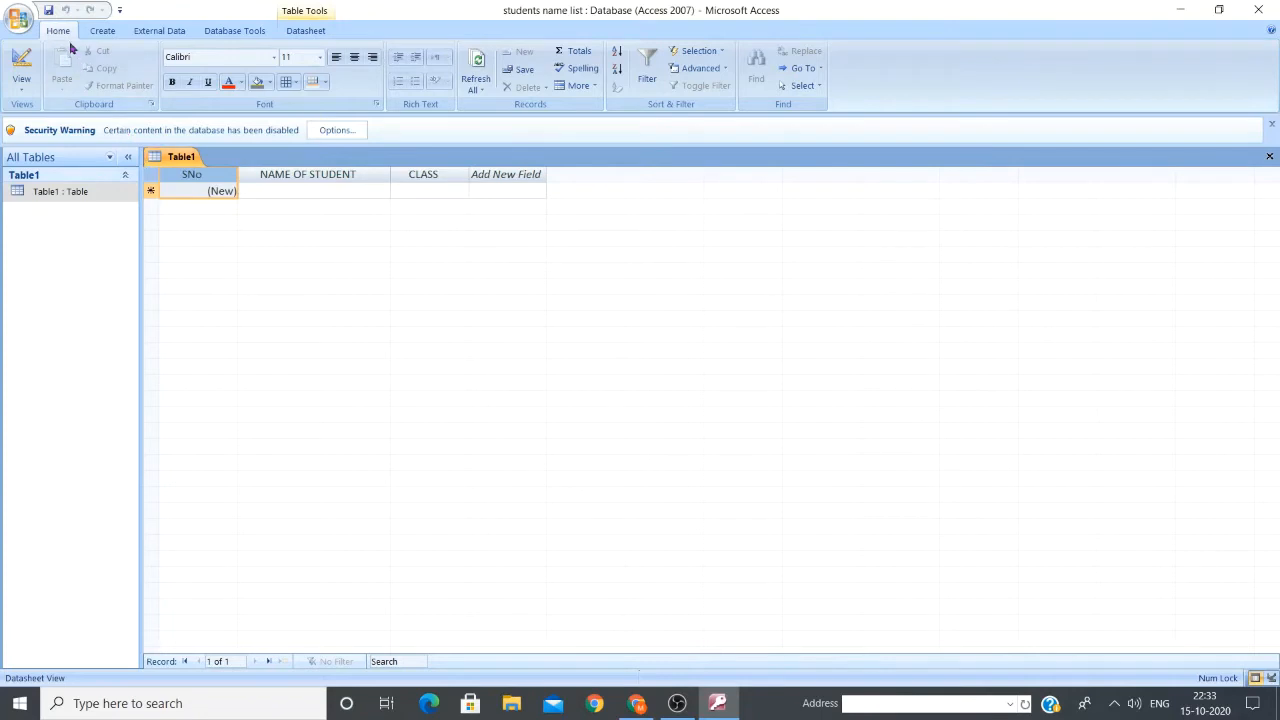
Save Table1 with the table name 'name list'
{"action": "left_click", "coordinate": [47, 12]}
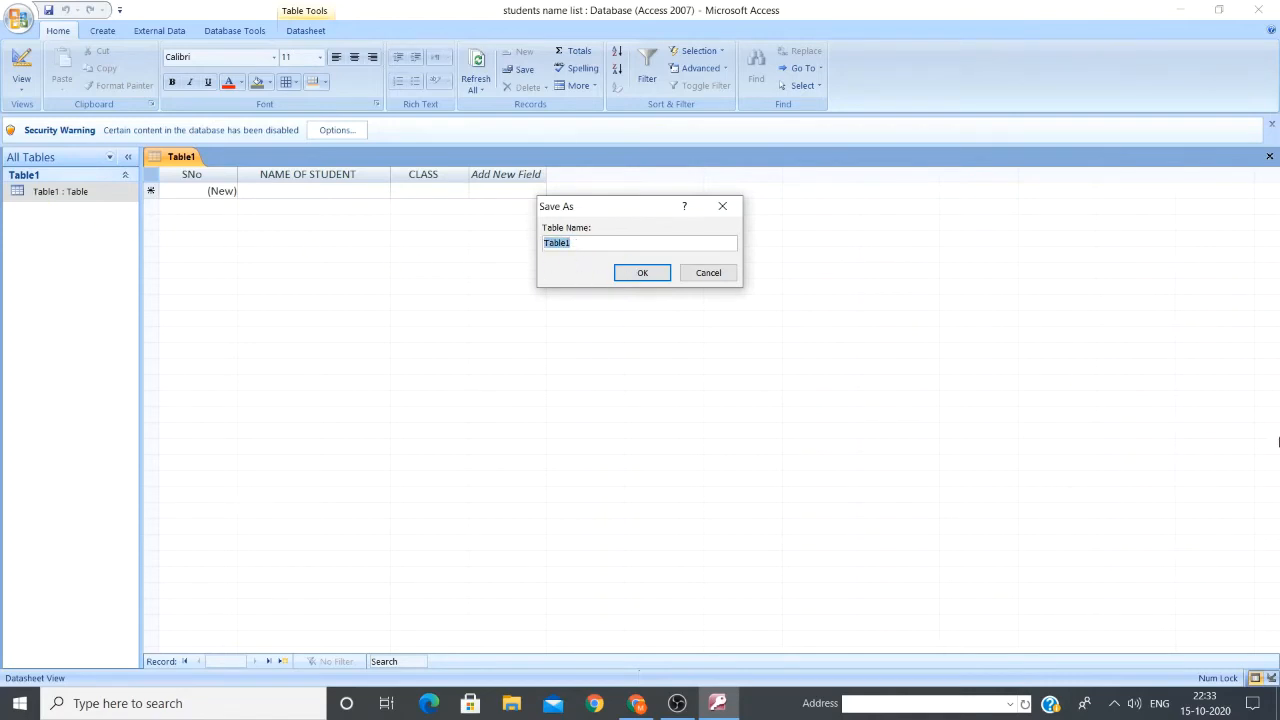
{"action": "type", "text": "name list"}
{"action": "left_click", "coordinate": [645, 275]}
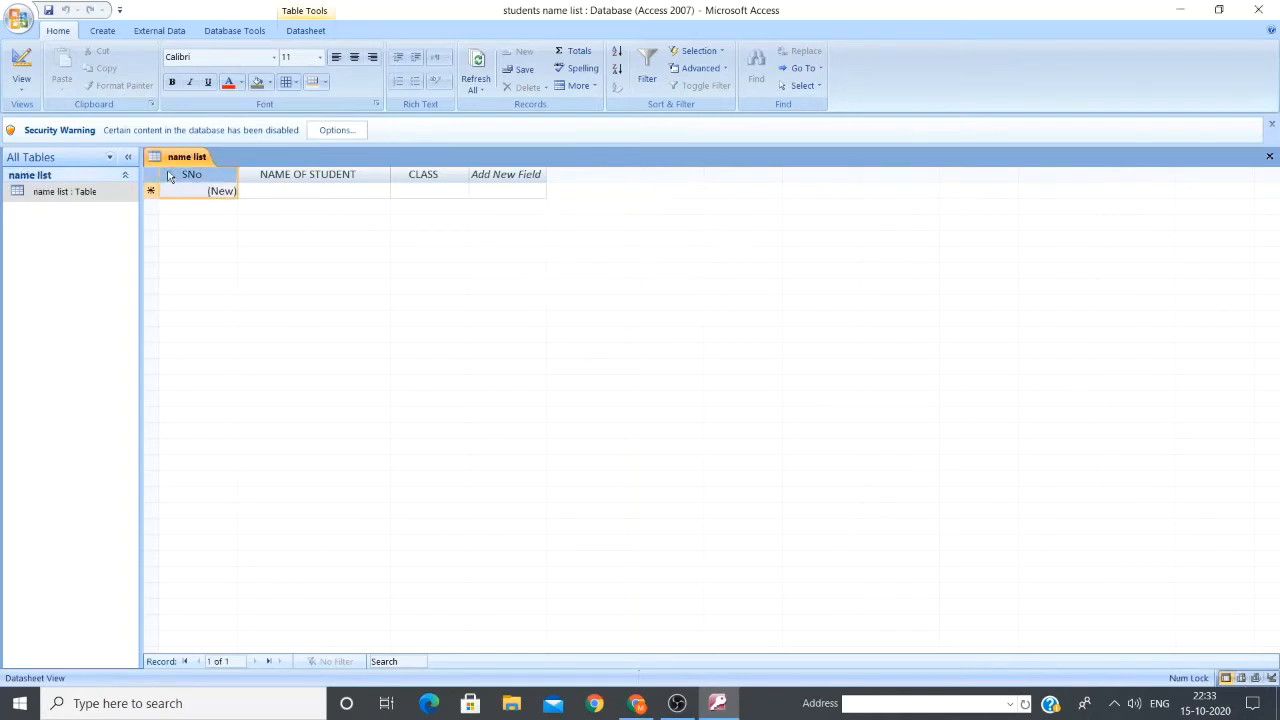
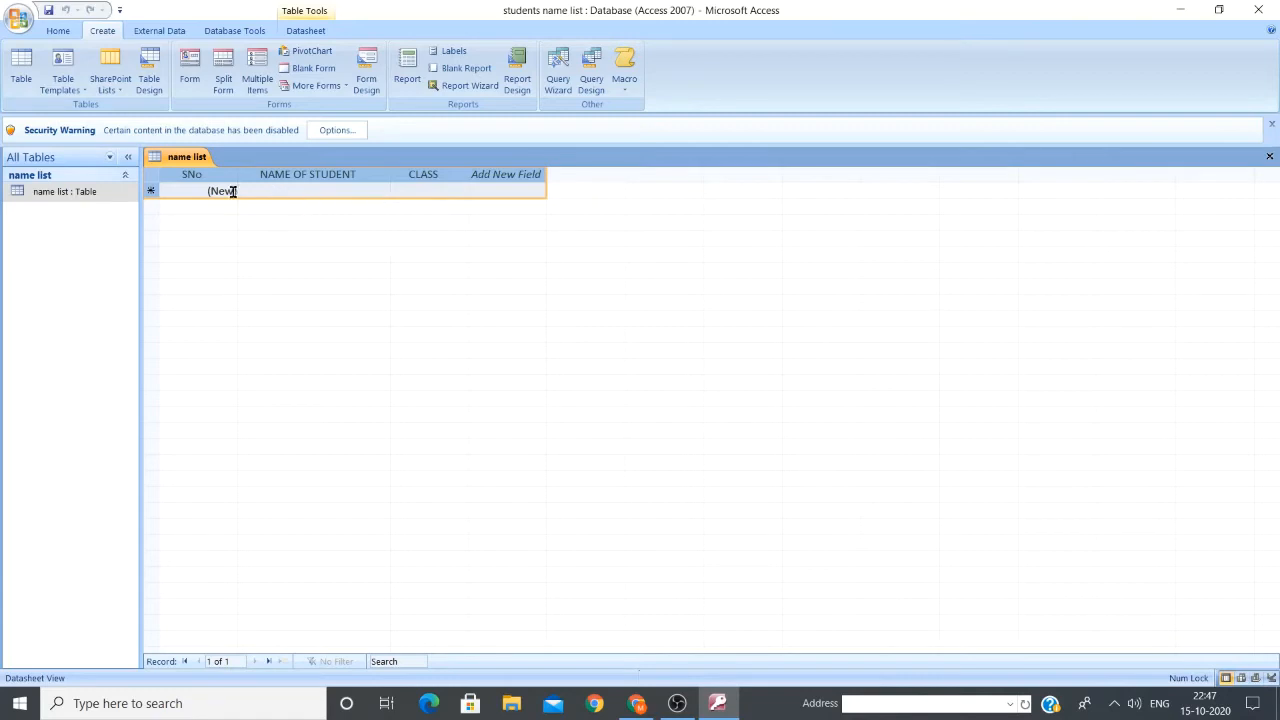
Enter the first student's name with class 8, letting SNo number itself automatically
{"action": "left_click", "coordinate": [225, 191]}
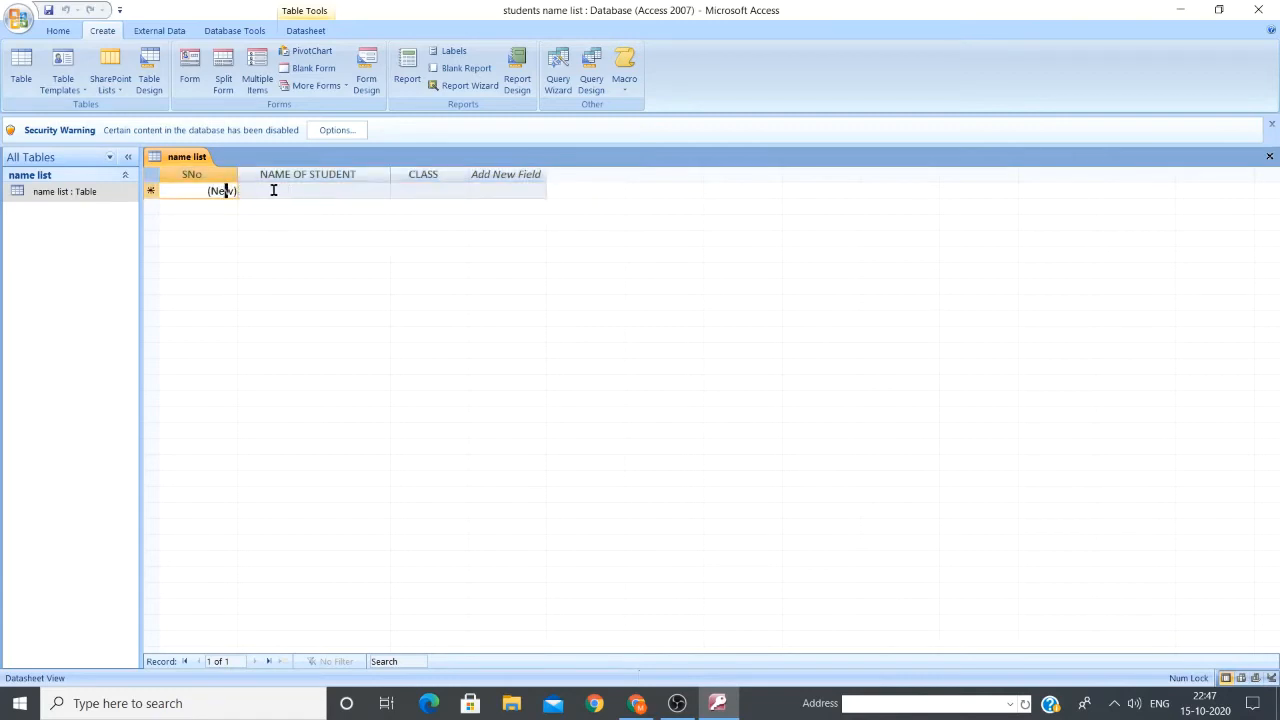
{"action": "key", "text": "BackSpace"}
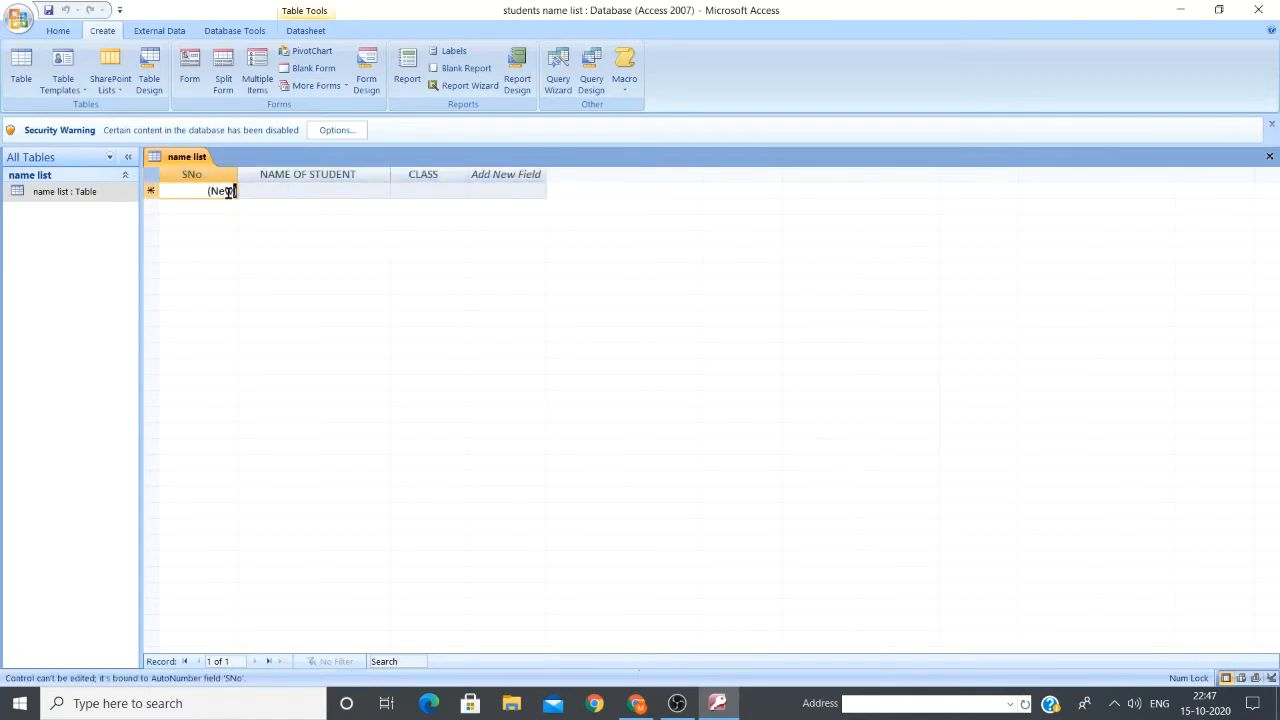
{"action": "left_click_drag", "start_coordinate": [208, 191], "coordinate": [240, 192]}
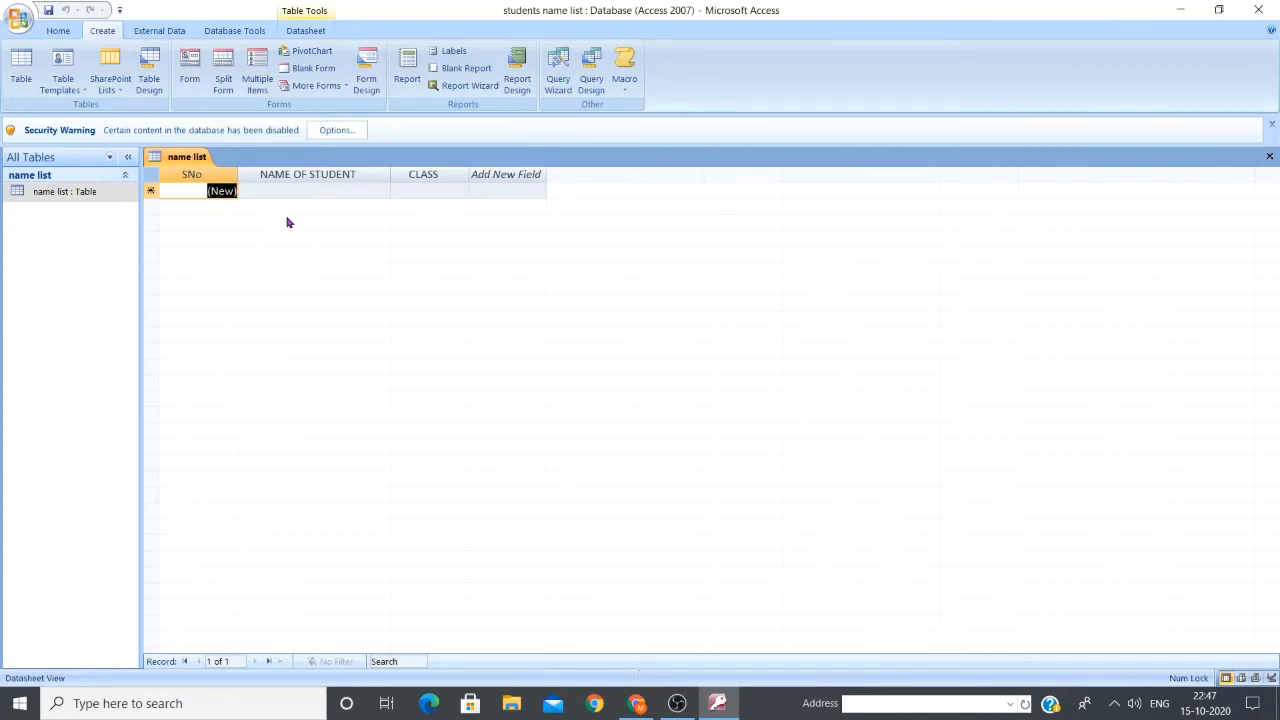
{"action": "left_click", "coordinate": [287, 191]}
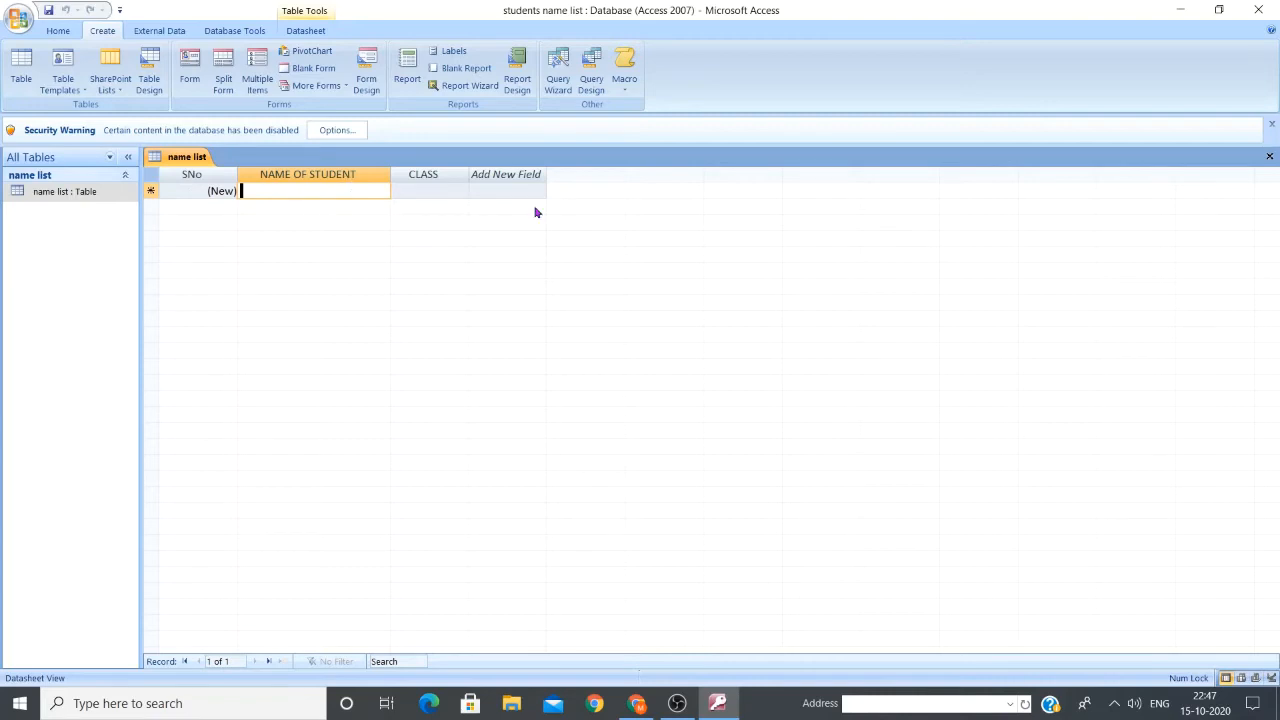
{"action": "type", "text": "Akhil"}
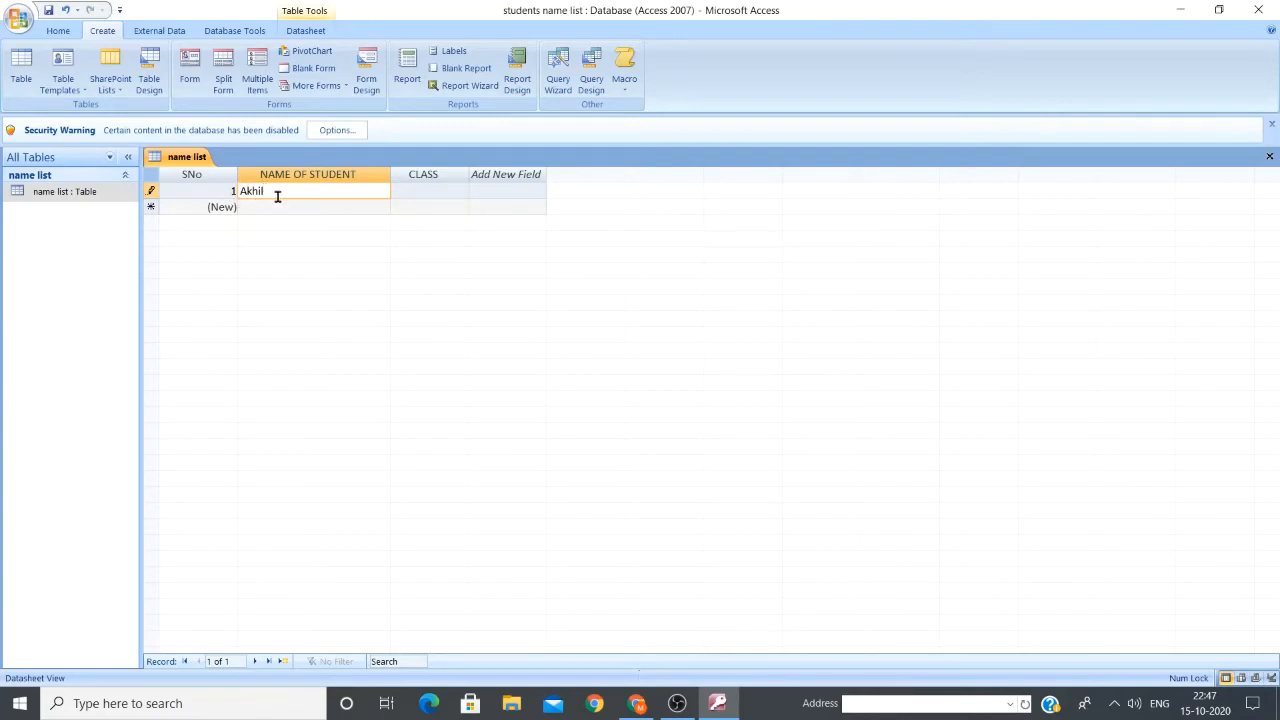
{"action": "left_click", "coordinate": [423, 190]}
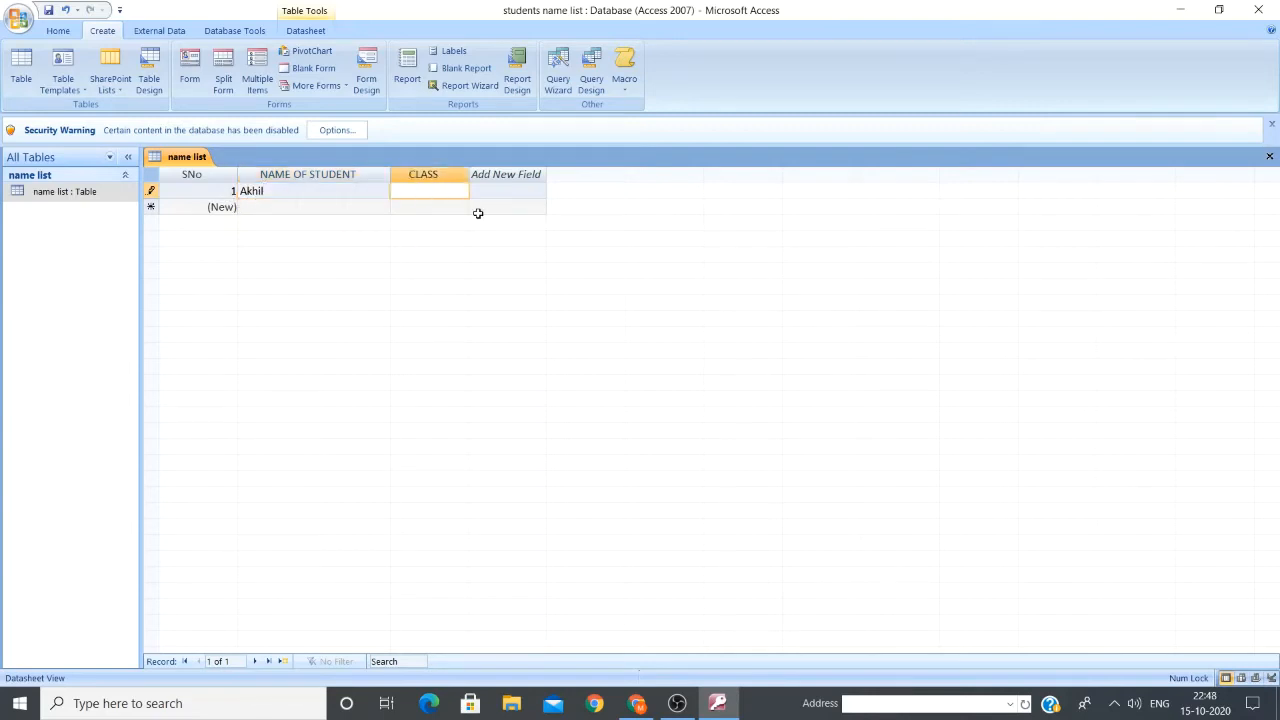
{"action": "type", "text": "8"}
Add the second and third students' names, each with class 8
{"action": "left_click", "coordinate": [347, 203]}
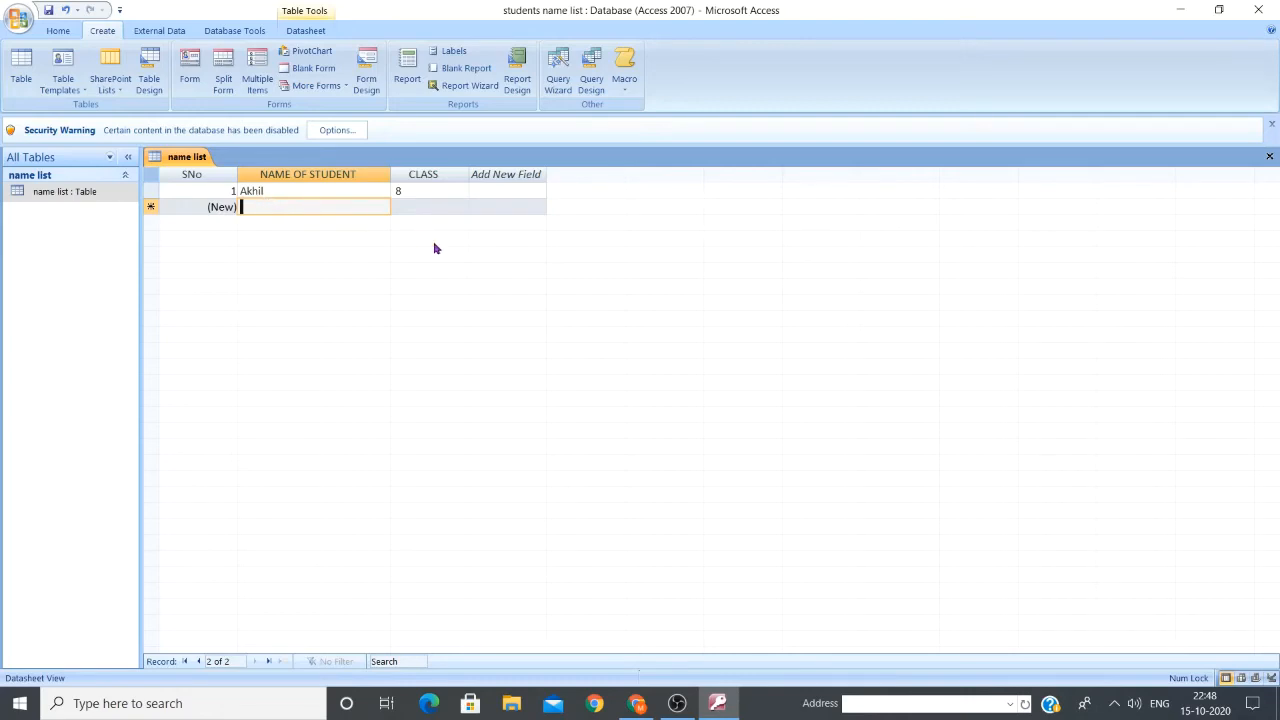
{"action": "type", "text": "Bhara"}
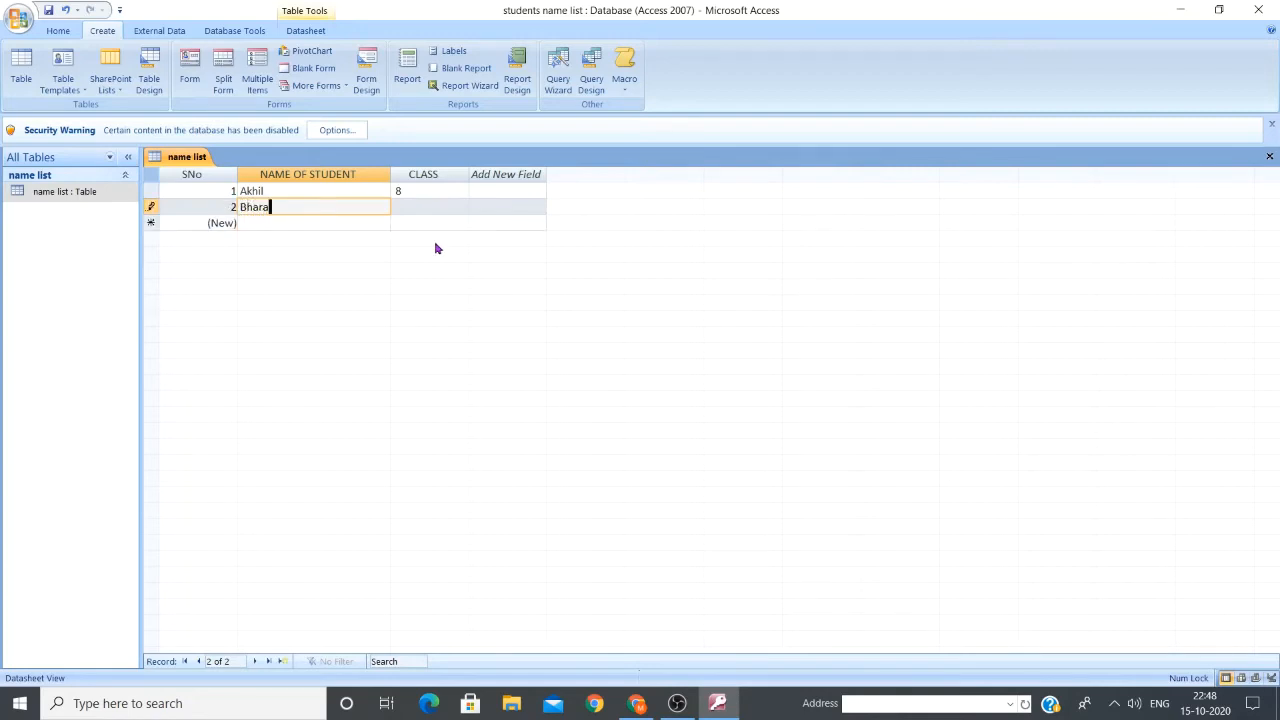
{"action": "type", "text": "th"}
{"action": "left_click", "coordinate": [440, 203]}
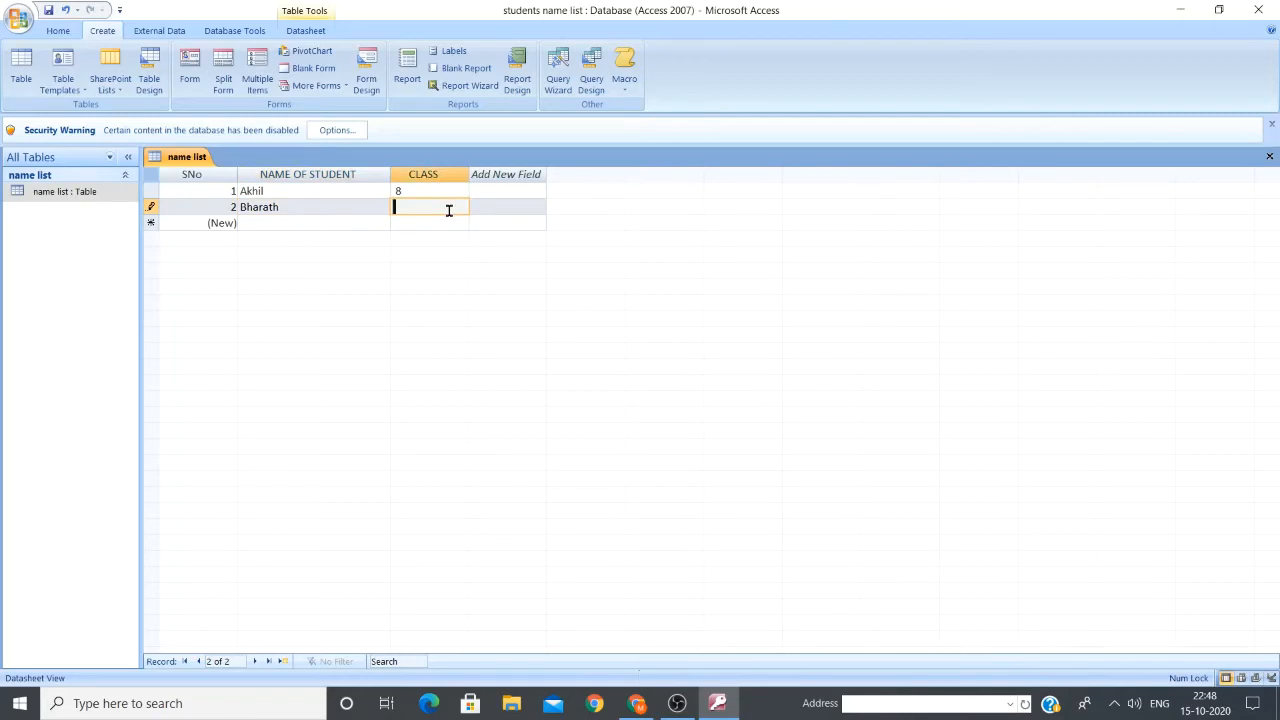
{"action": "type", "text": "8"}
{"action": "left_click", "coordinate": [270, 222]}
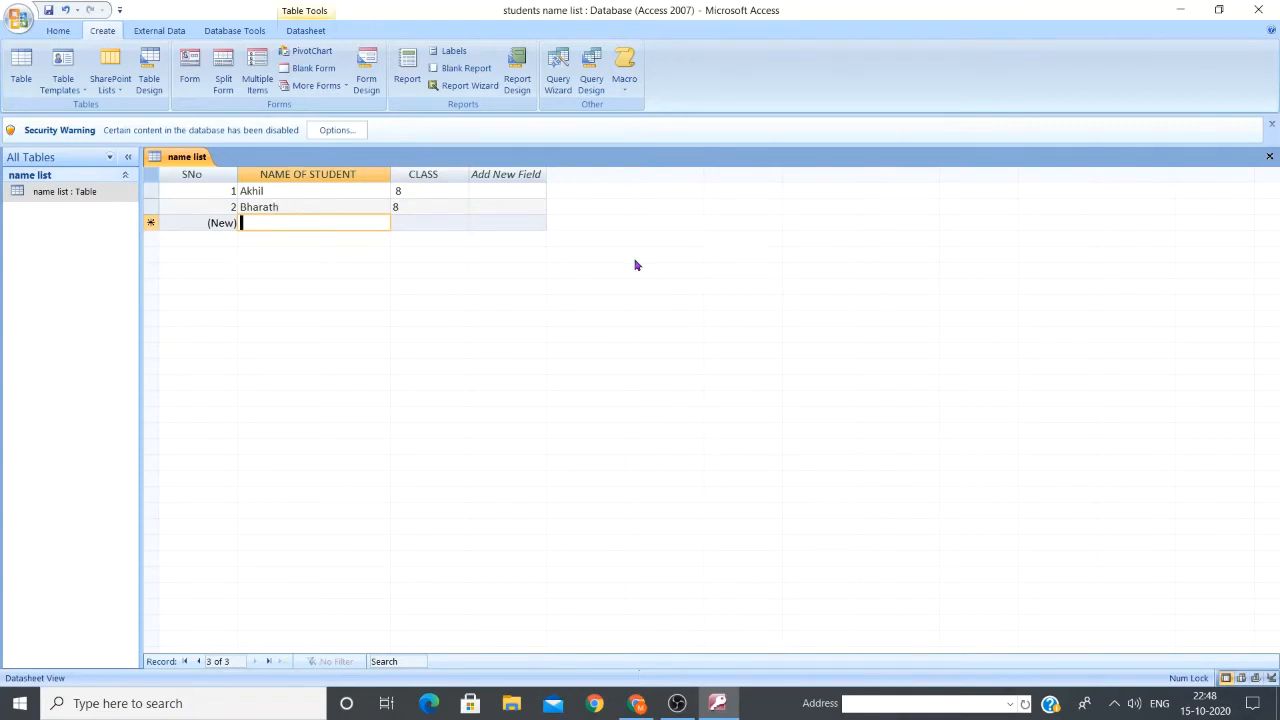
{"action": "type", "text": "Rehan"}
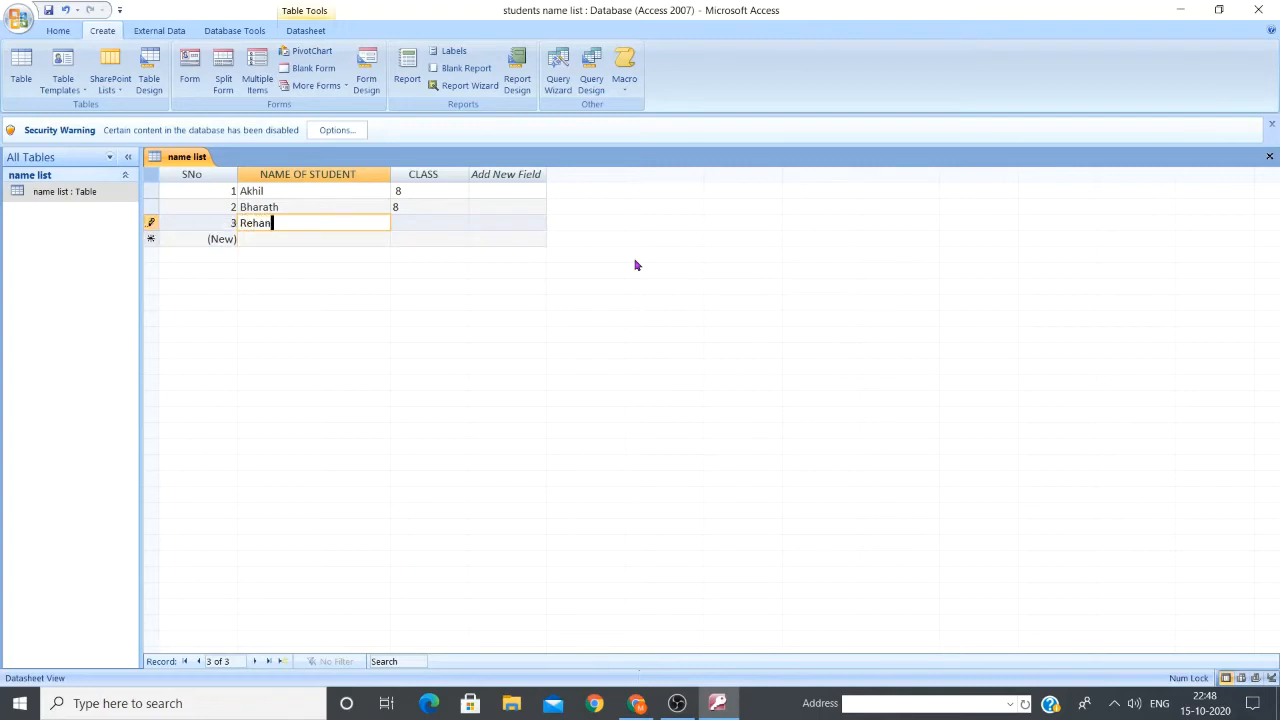
{"action": "left_click", "coordinate": [403, 220]}
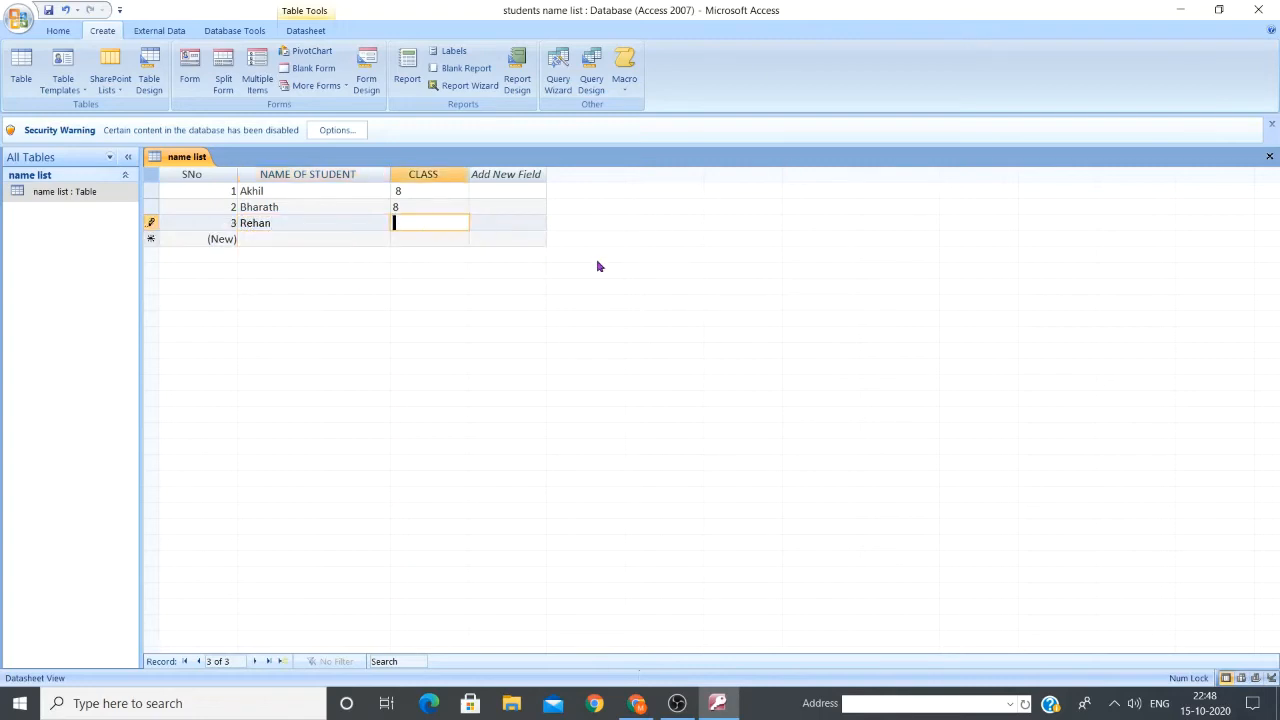
{"action": "type", "text": "8"}
{"action": "left_click", "coordinate": [440, 238]}
{"action": "left_click", "coordinate": [295, 243]}
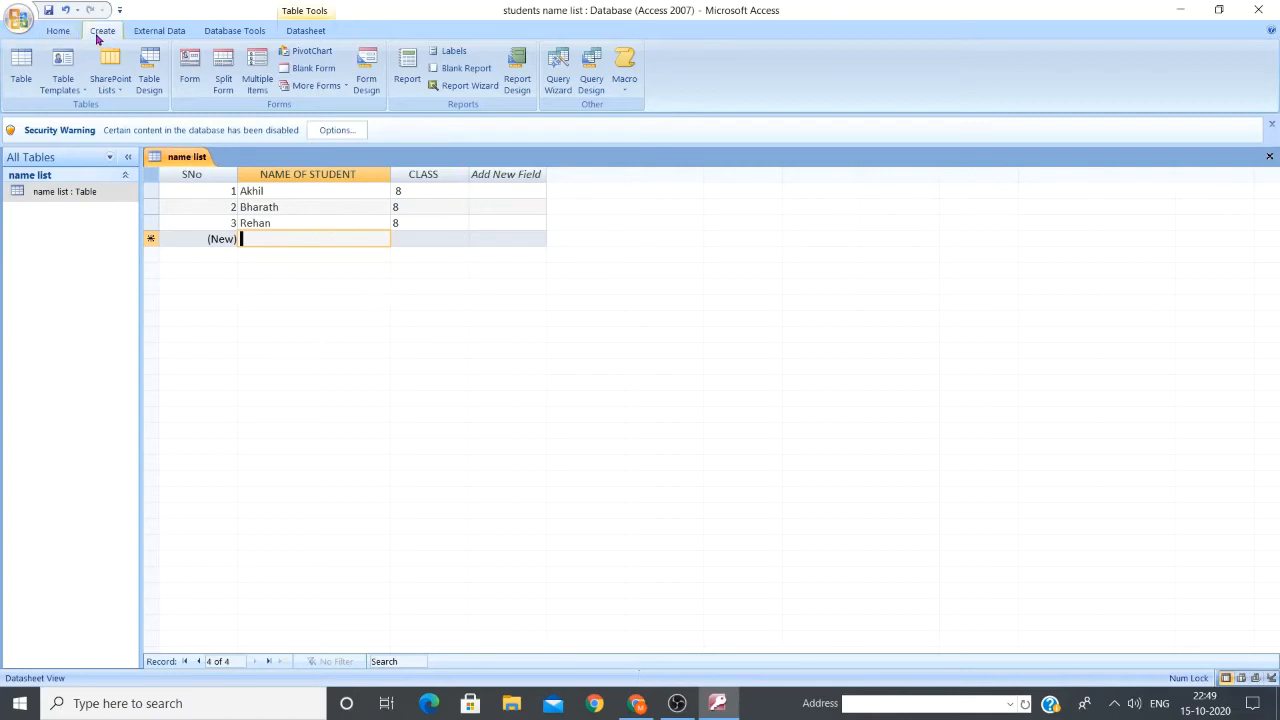
Switch the name list table from Datasheet View to Design View
{"action": "left_click", "coordinate": [60, 34]}
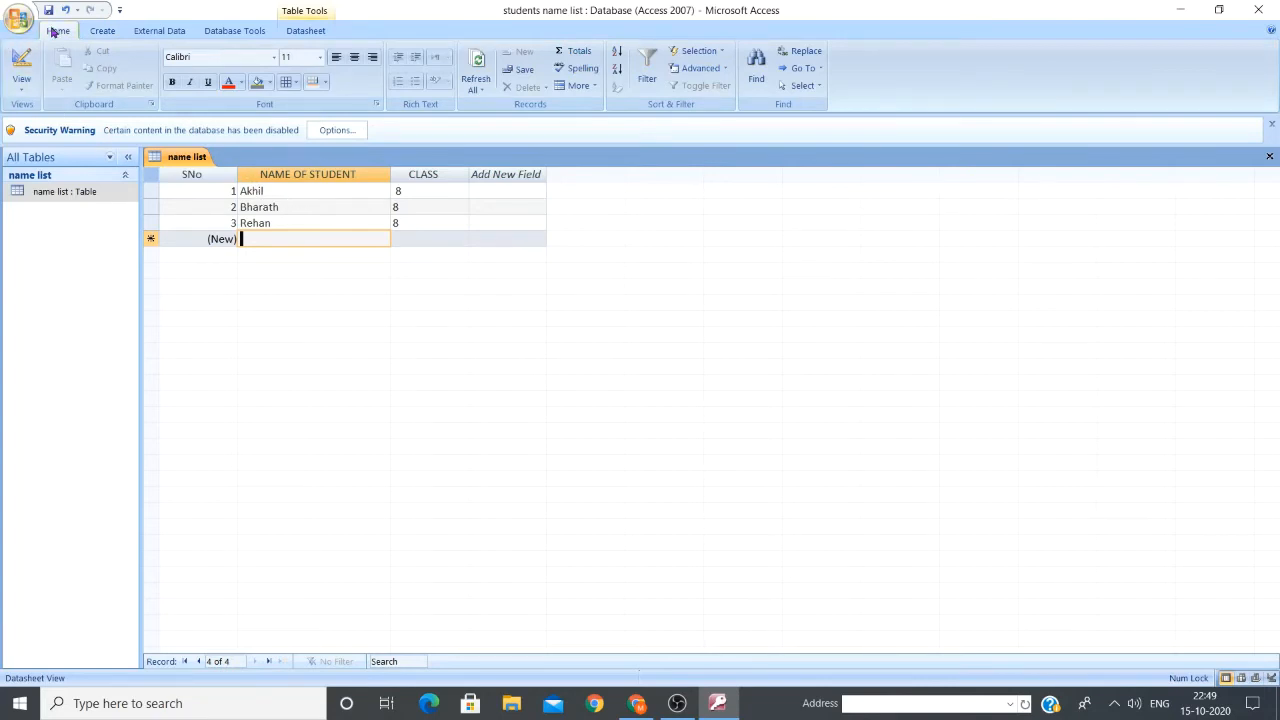
{"action": "left_click", "coordinate": [22, 89]}
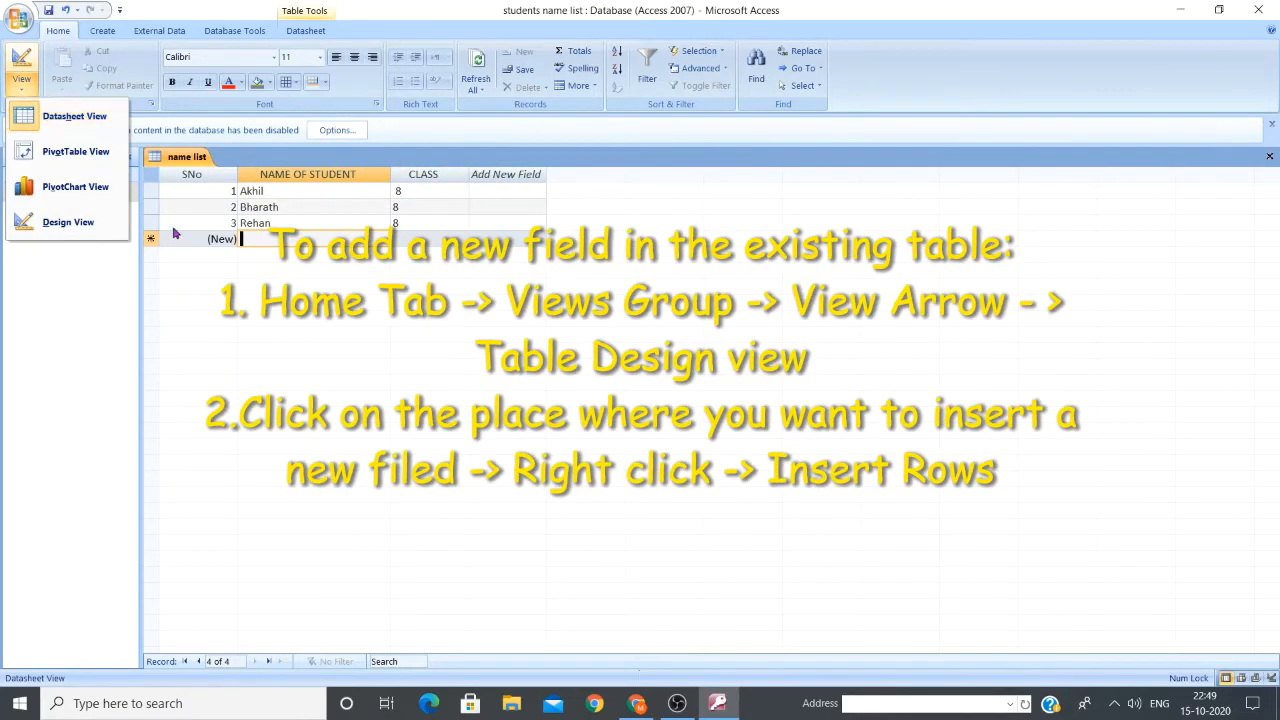
{"action": "left_click", "coordinate": [68, 222]}
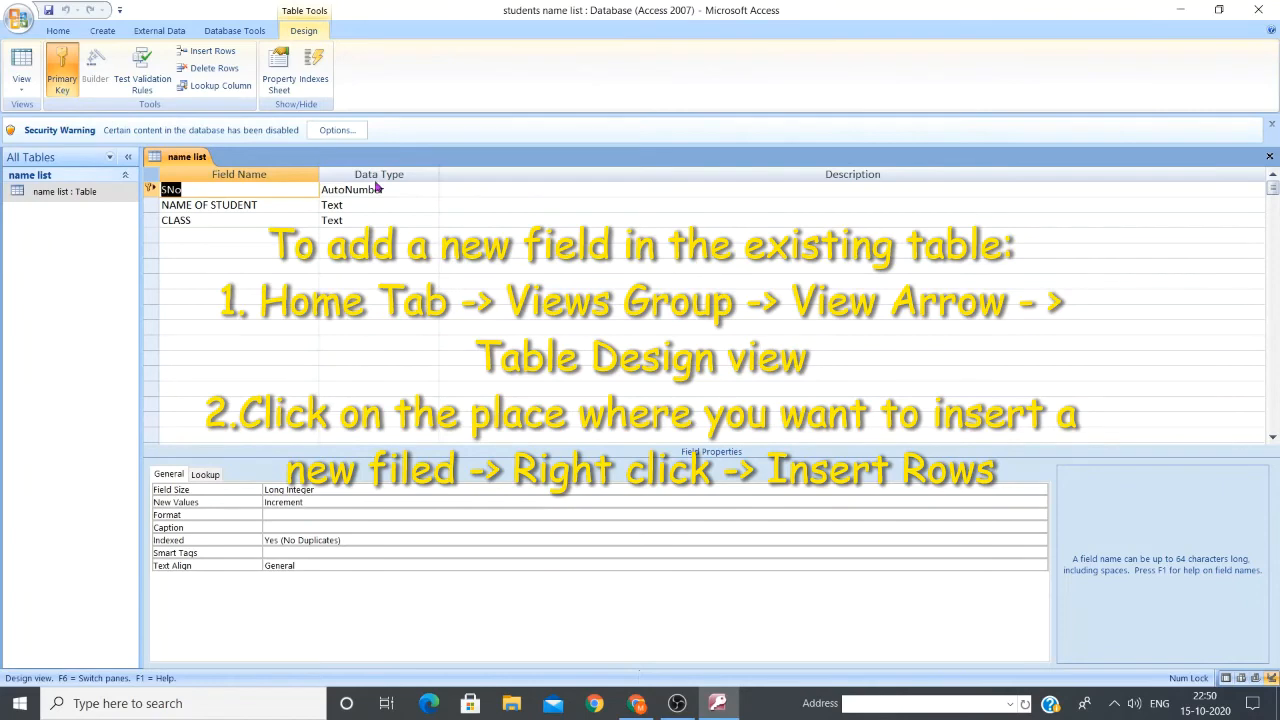
Change CLASS from Text to Memo, leaving NAME OF STUDENT as Text
{"action": "left_click", "coordinate": [265, 207]}
{"action": "left_click", "coordinate": [260, 220]}
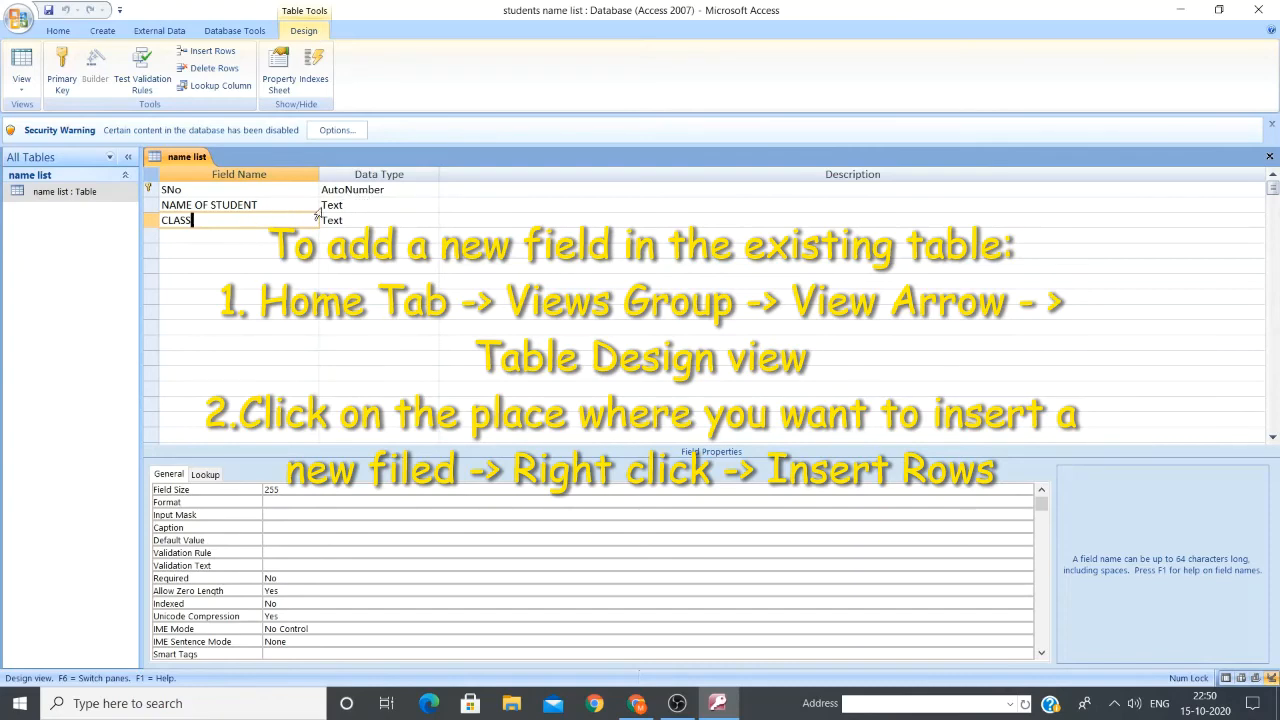
{"action": "left_click", "coordinate": [430, 205]}
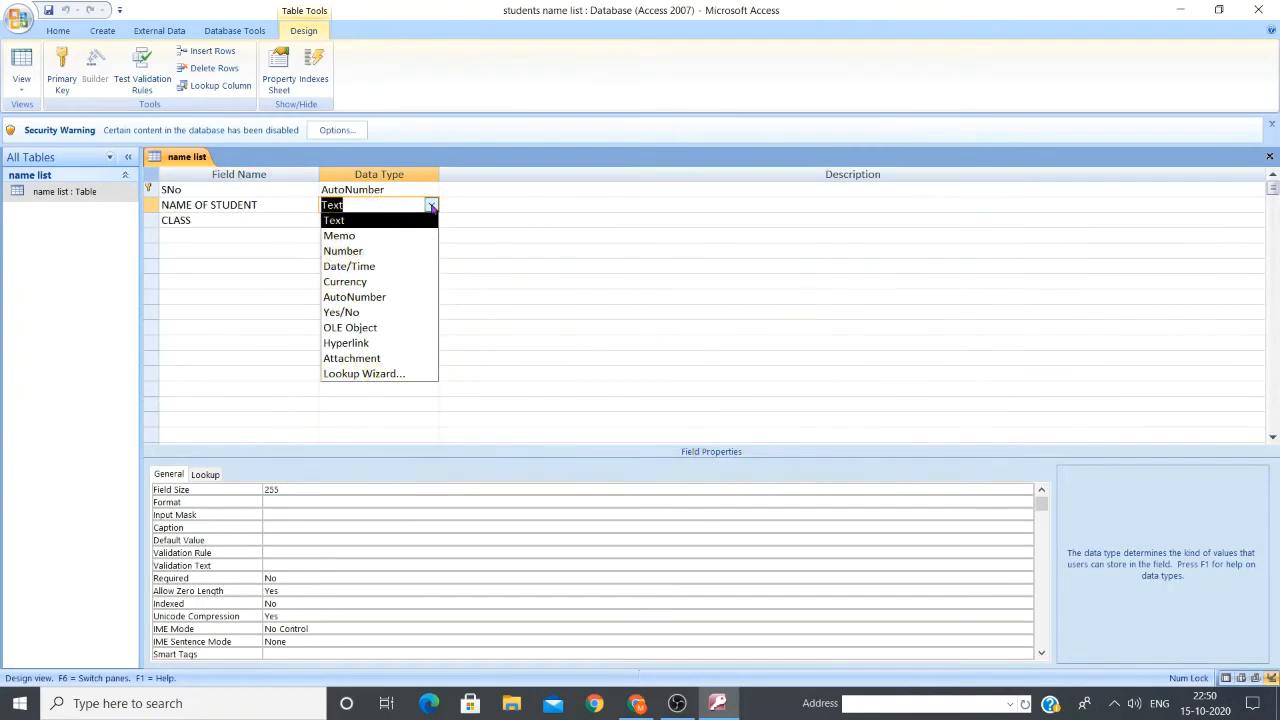
{"action": "left_click", "coordinate": [431, 206]}
{"action": "left_click", "coordinate": [431, 206]}
{"action": "left_click", "coordinate": [373, 226]}
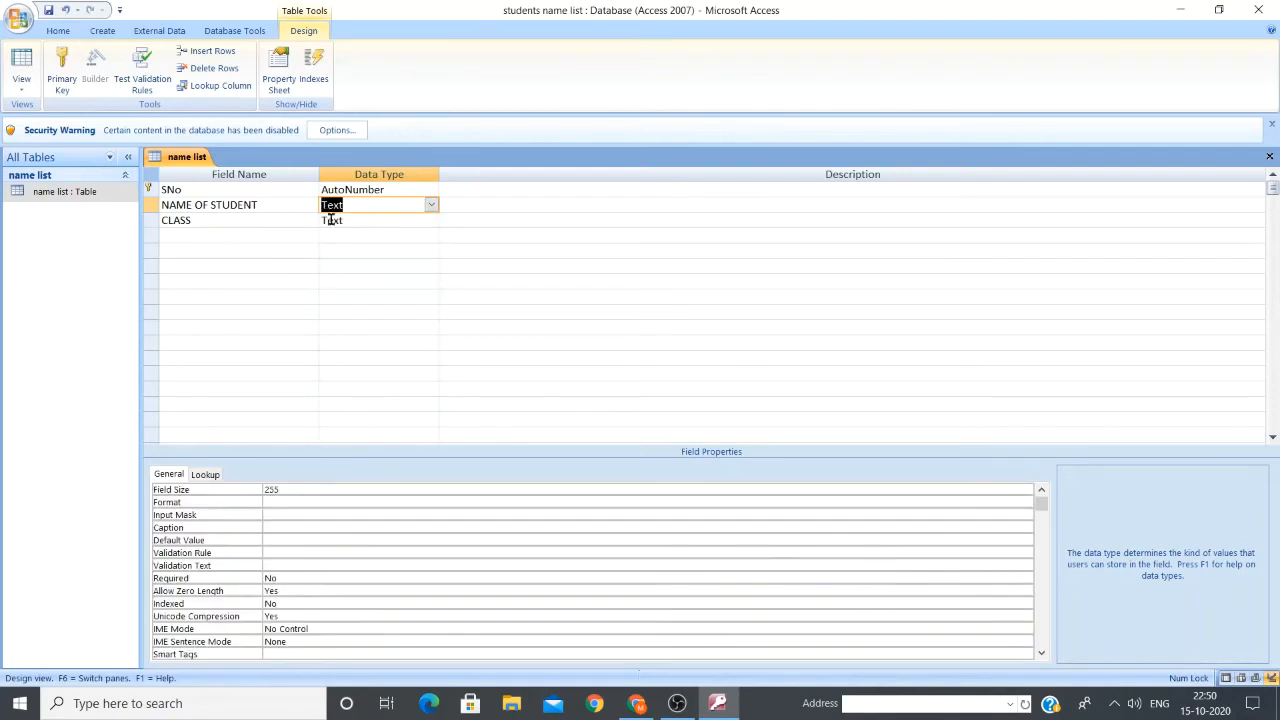
{"action": "left_click", "coordinate": [428, 222]}
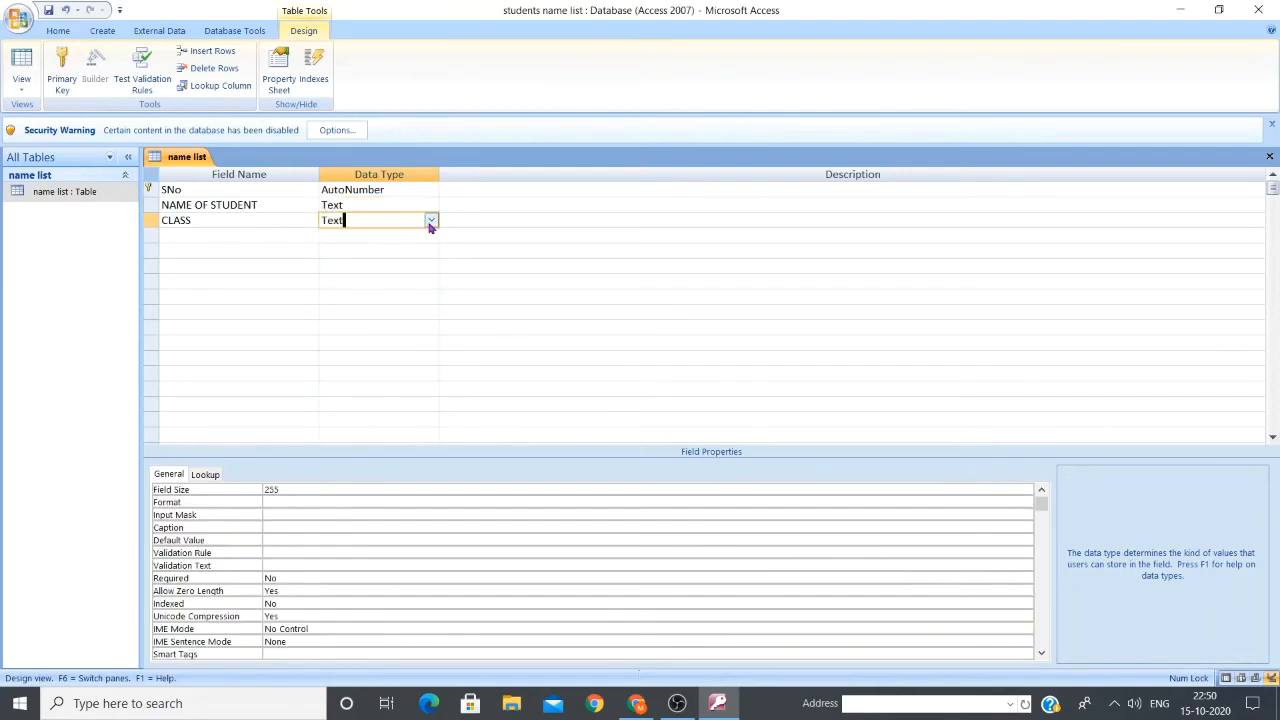
{"action": "left_click", "coordinate": [431, 221]}
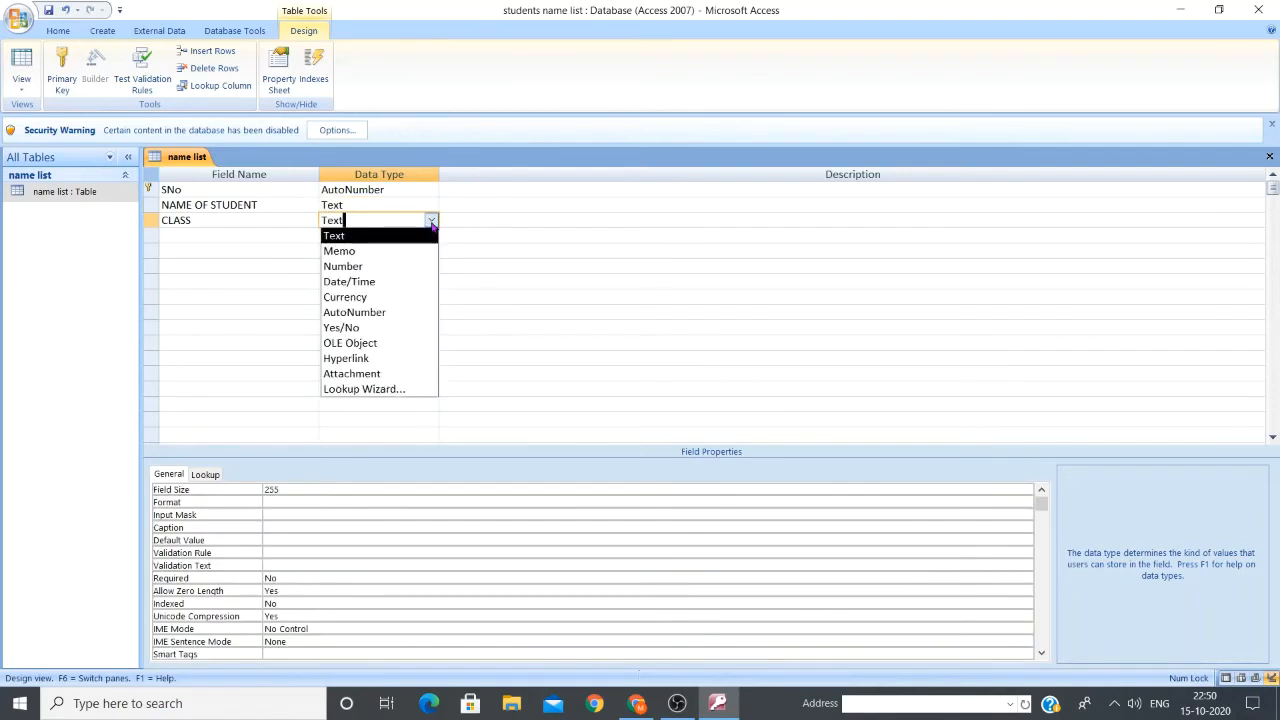
{"action": "left_click", "coordinate": [355, 251]}
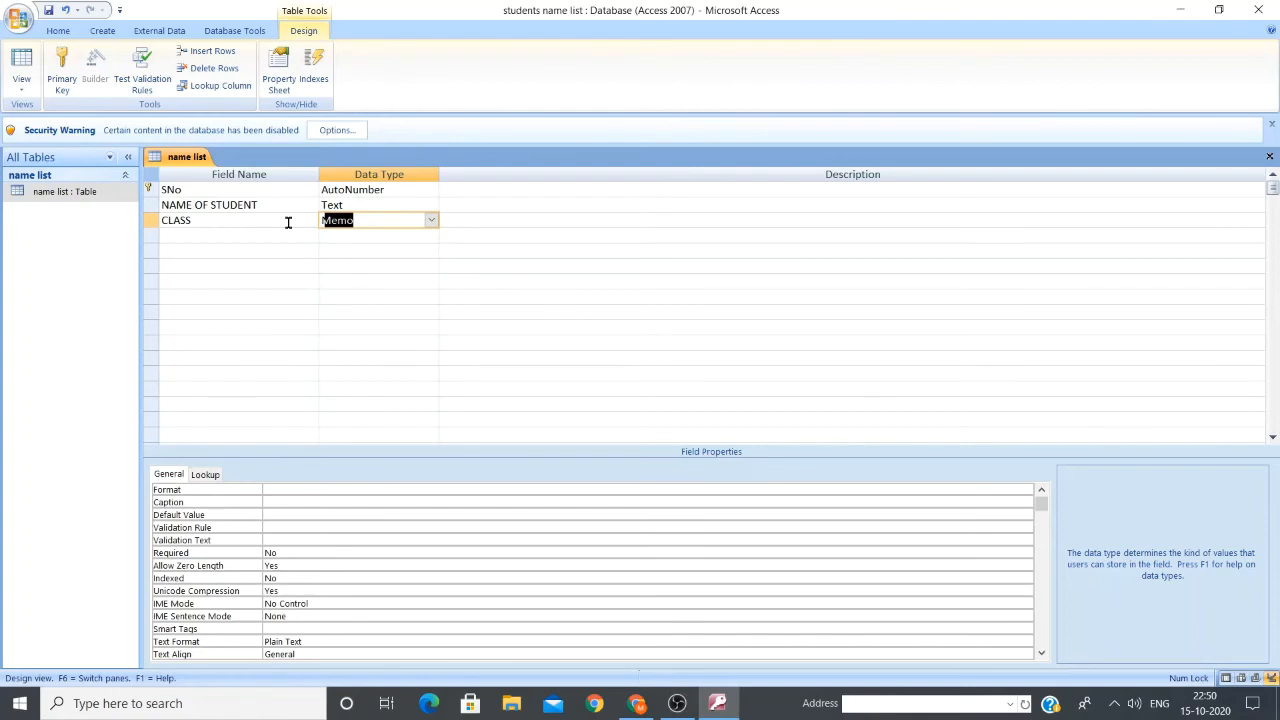
{"action": "left_click", "coordinate": [234, 234]}
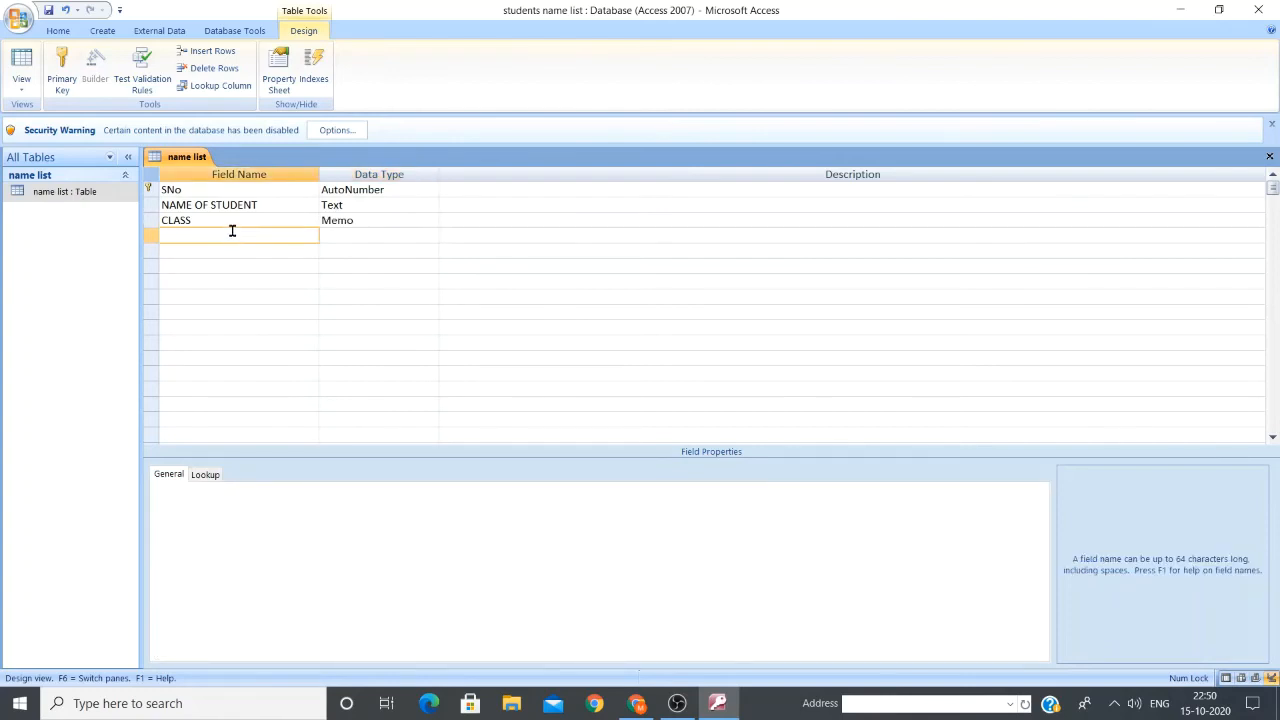
Add a fourth field named 'Contact Number' with the Number data type
{"action": "type", "text": "Contact Numbner"}
{"action": "key", "text": "BackSpace"}
{"action": "key", "text": "BackSpace"}
{"action": "key", "text": "BackSpace"}
{"action": "type", "text": "er"}
{"action": "left_click", "coordinate": [419, 235]}
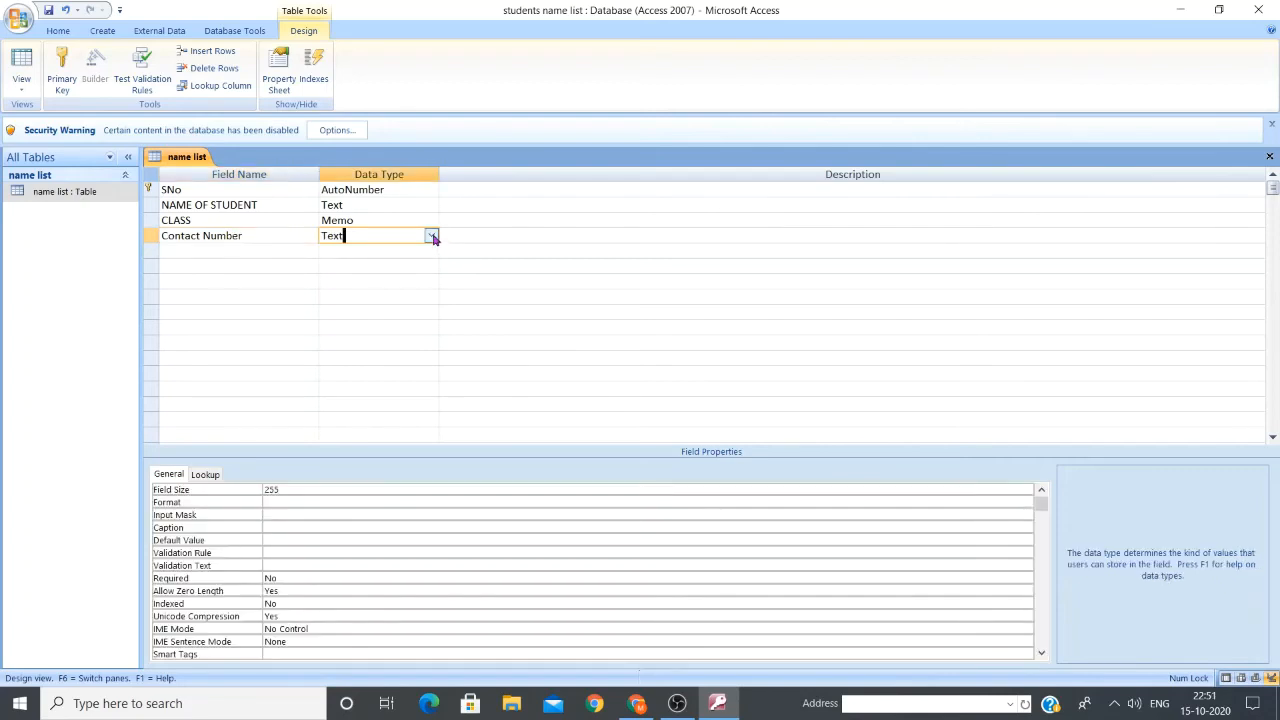
{"action": "left_click", "coordinate": [432, 236]}
{"action": "left_click", "coordinate": [418, 281]}
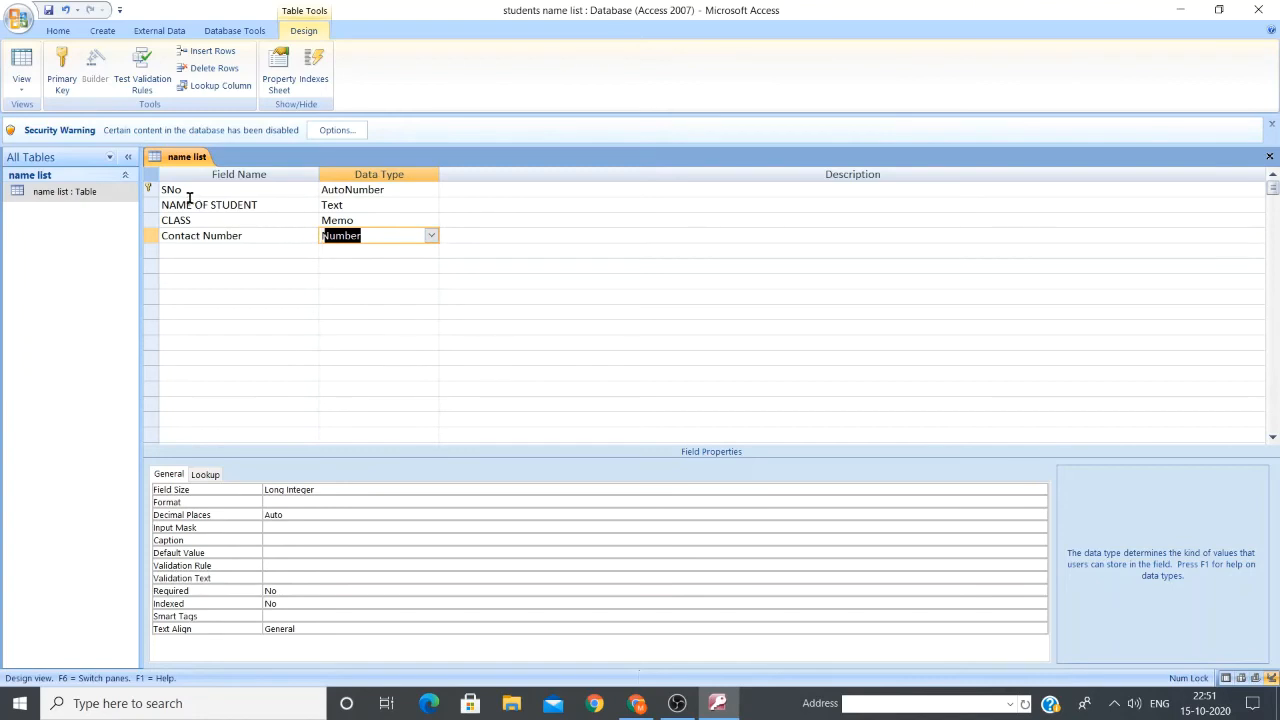
{"action": "left_click", "coordinate": [429, 189]}
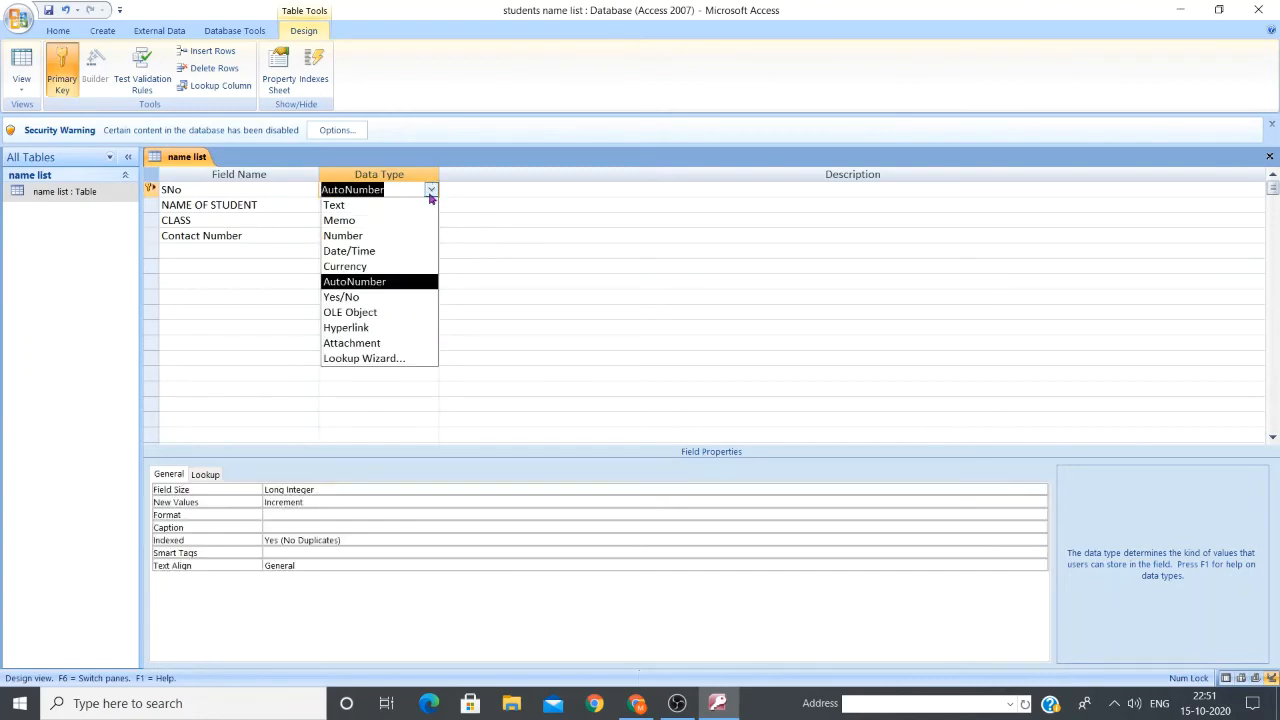
Remove the primary key from SNo, keeping its AutoNumber data type
{"action": "left_click", "coordinate": [406, 284]}
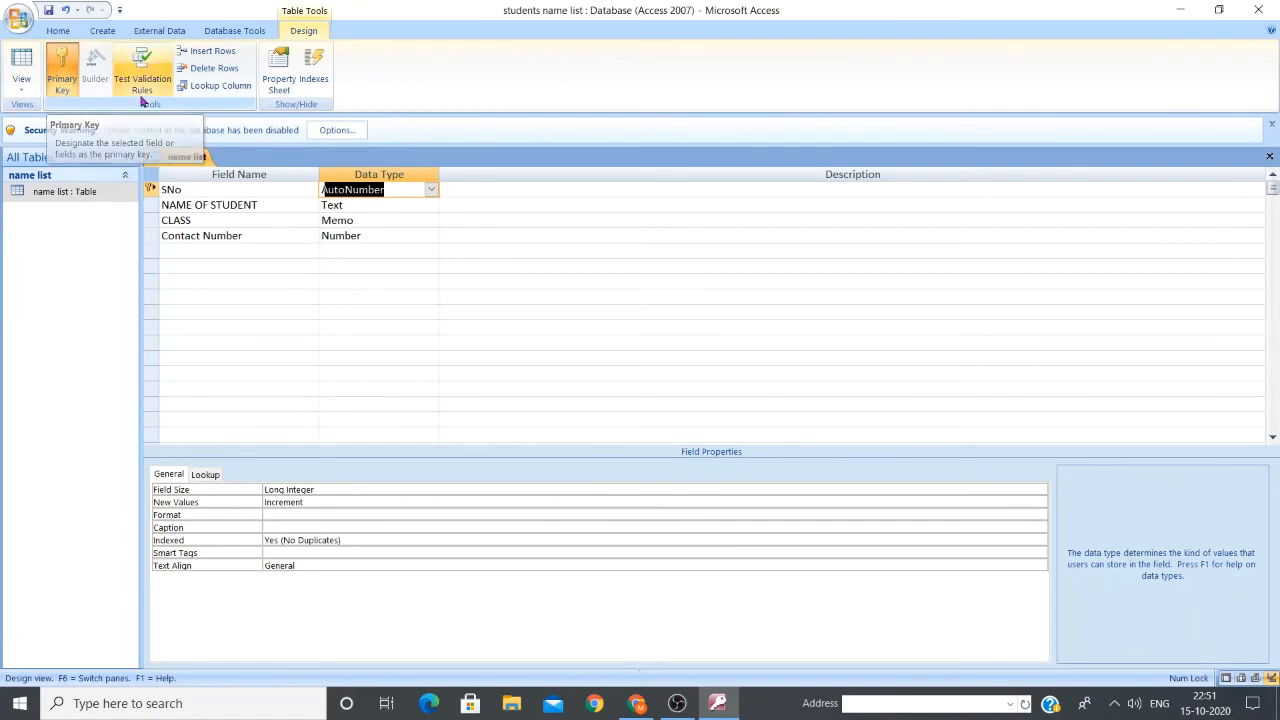
{"action": "left_click", "coordinate": [62, 75]}
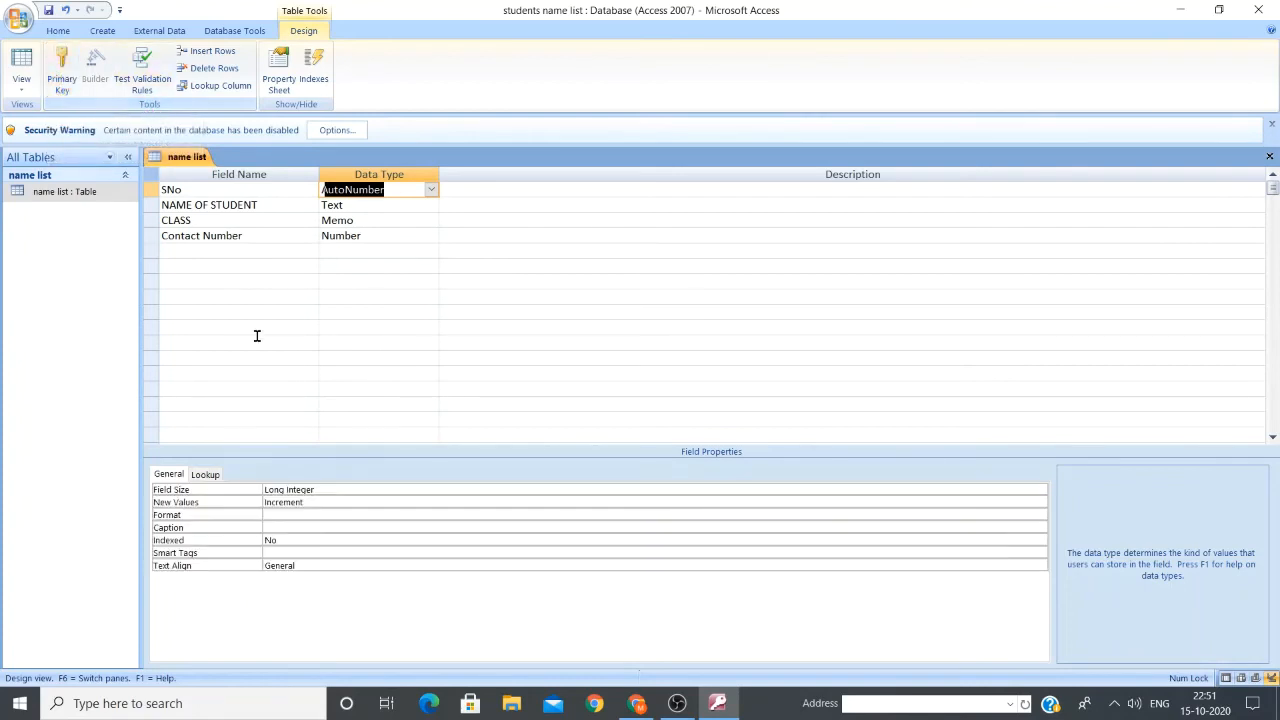
{"action": "left_click", "coordinate": [272, 191]}
{"action": "left_click", "coordinate": [62, 72]}
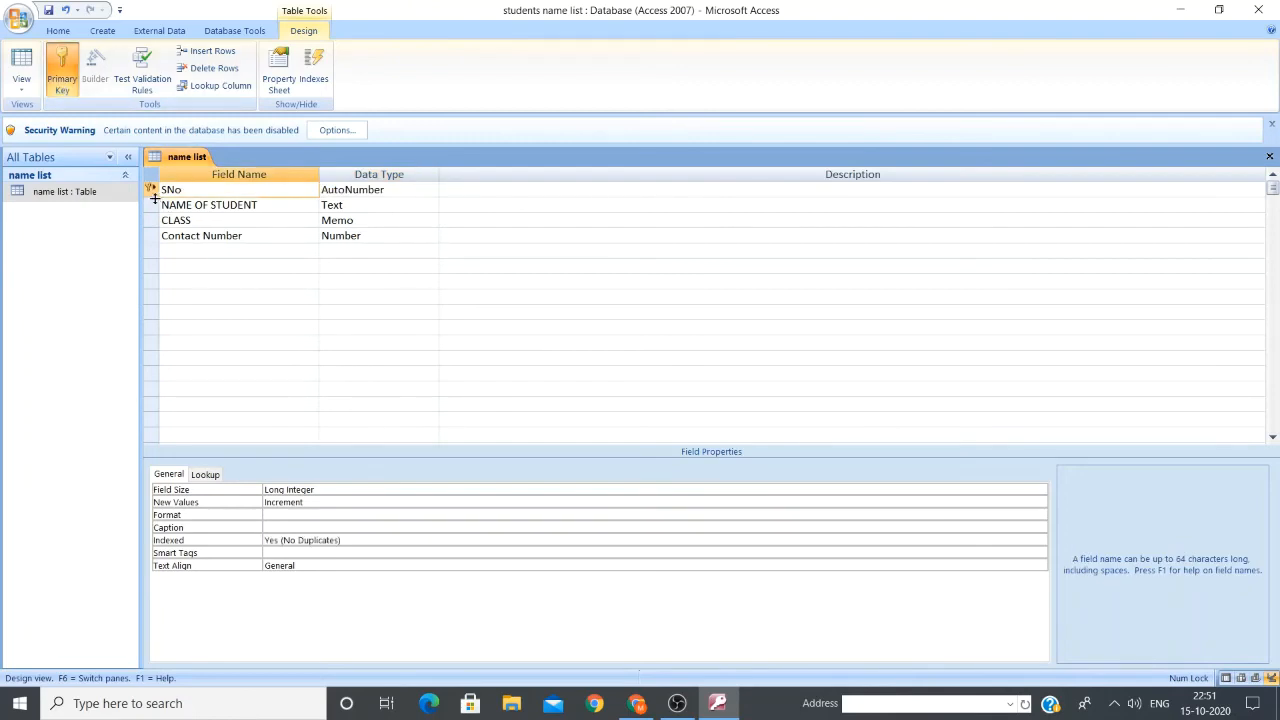
{"action": "left_click", "coordinate": [62, 70]}
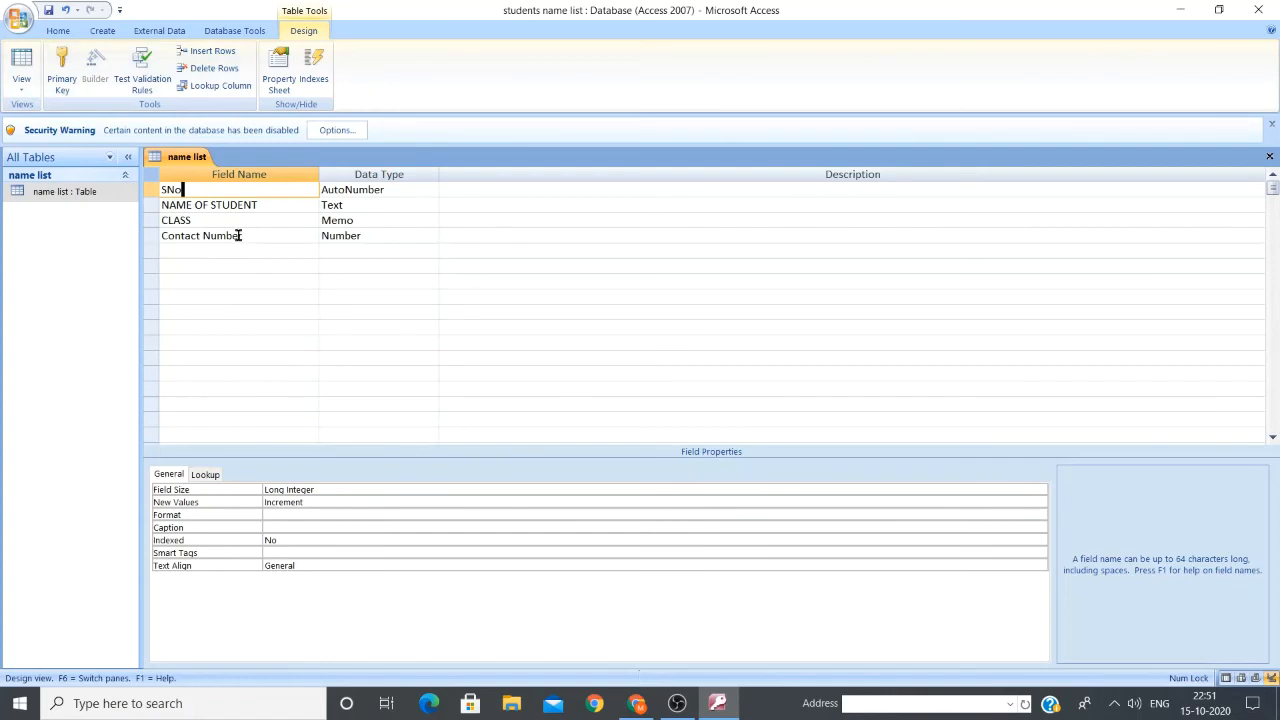
{"action": "left_click", "coordinate": [150, 237]}
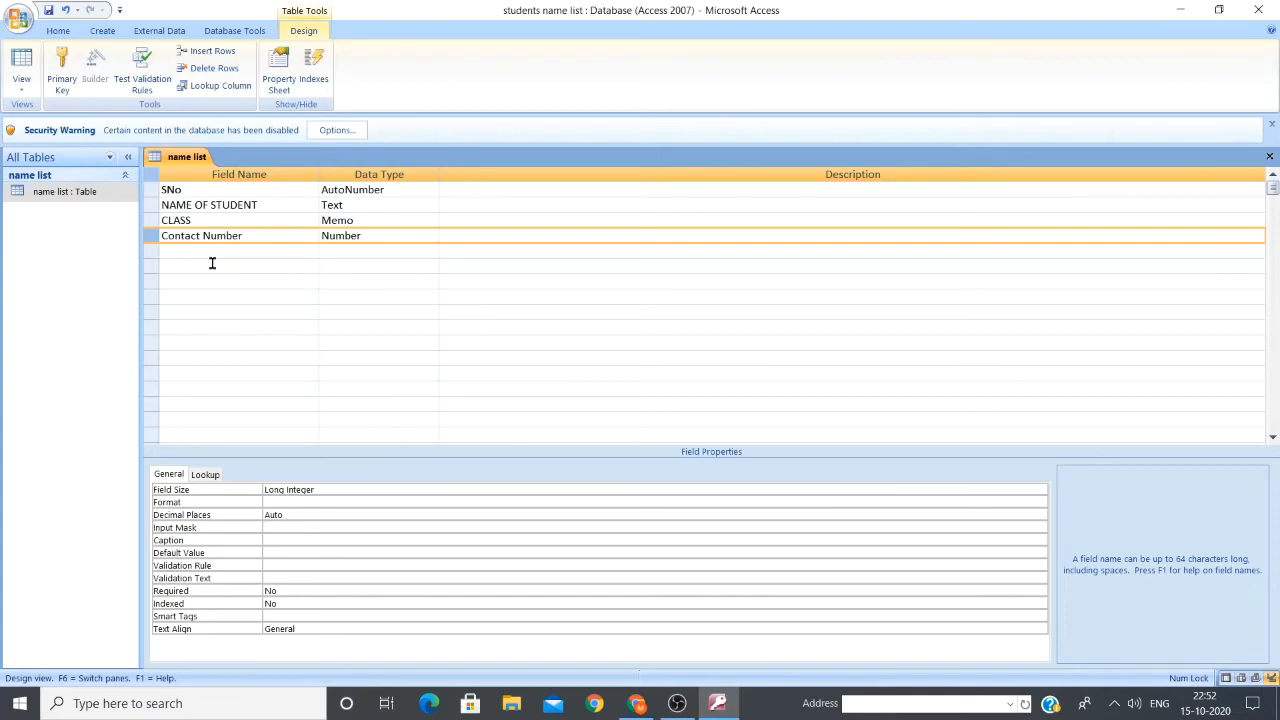
Make Contact Number the primary key, then move the primary key back to SNo
{"action": "left_click", "coordinate": [60, 80]}
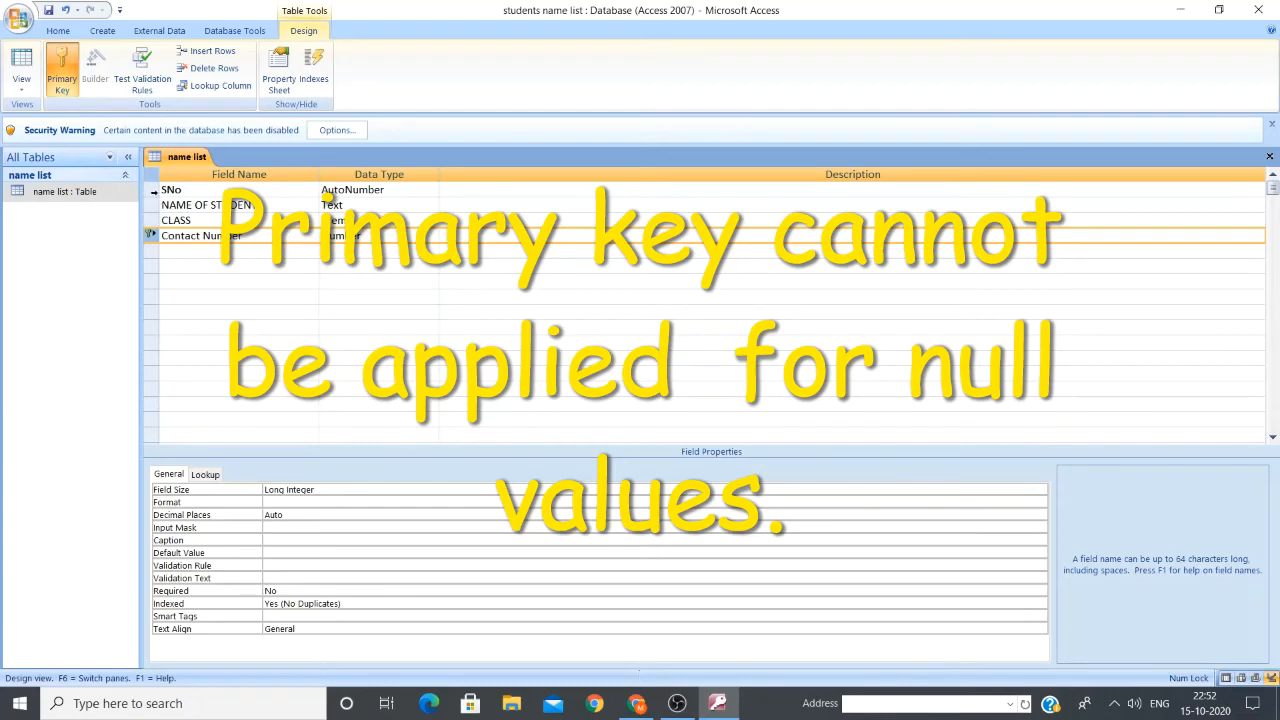
{"action": "left_click", "coordinate": [327, 193]}
{"action": "left_click", "coordinate": [61, 88]}
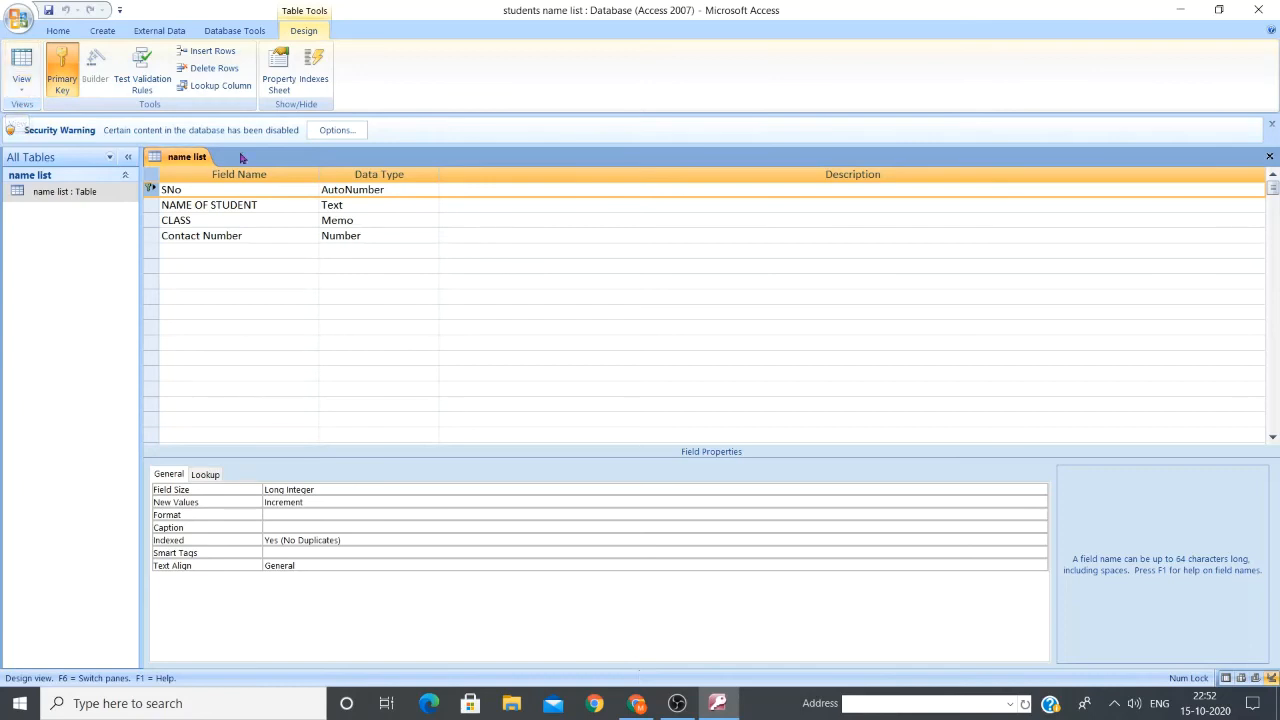
{"action": "left_click", "coordinate": [58, 33]}
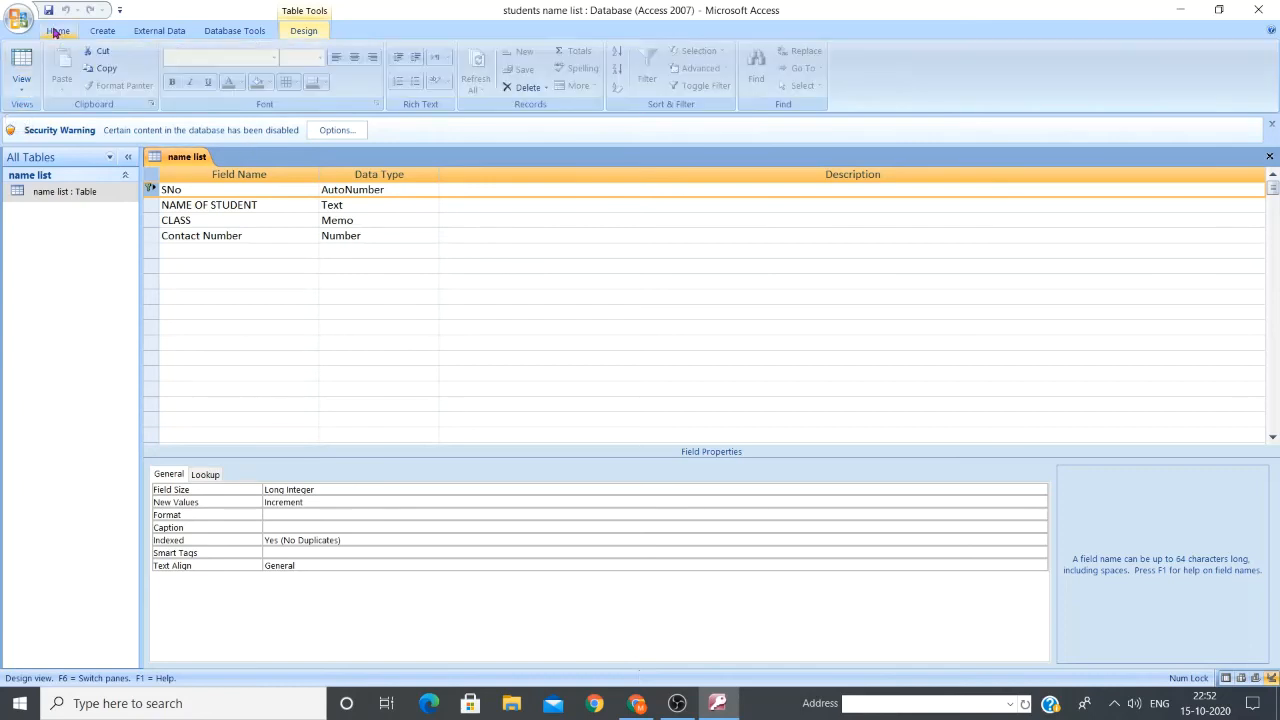
{"action": "left_click", "coordinate": [26, 96]}
In Datasheet View, save a contact number for the first student, re-entering it after a rejection
{"action": "left_click", "coordinate": [62, 118]}
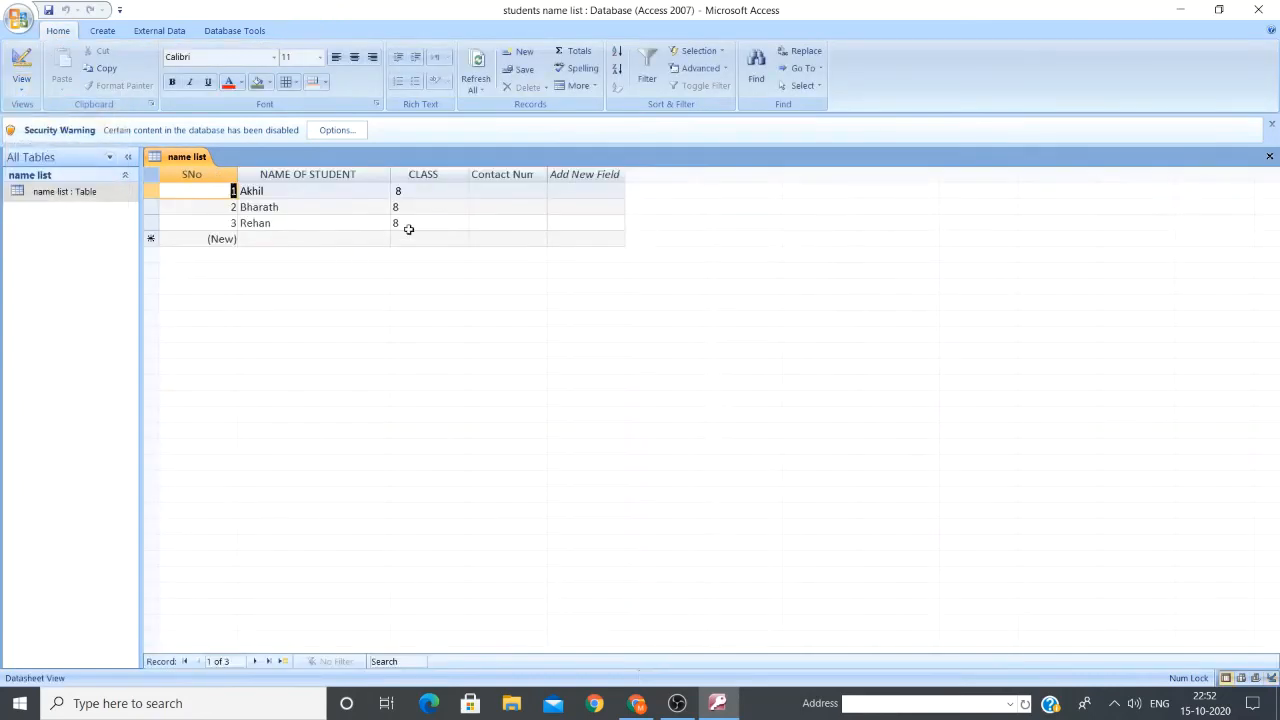
{"action": "left_click", "coordinate": [499, 188]}
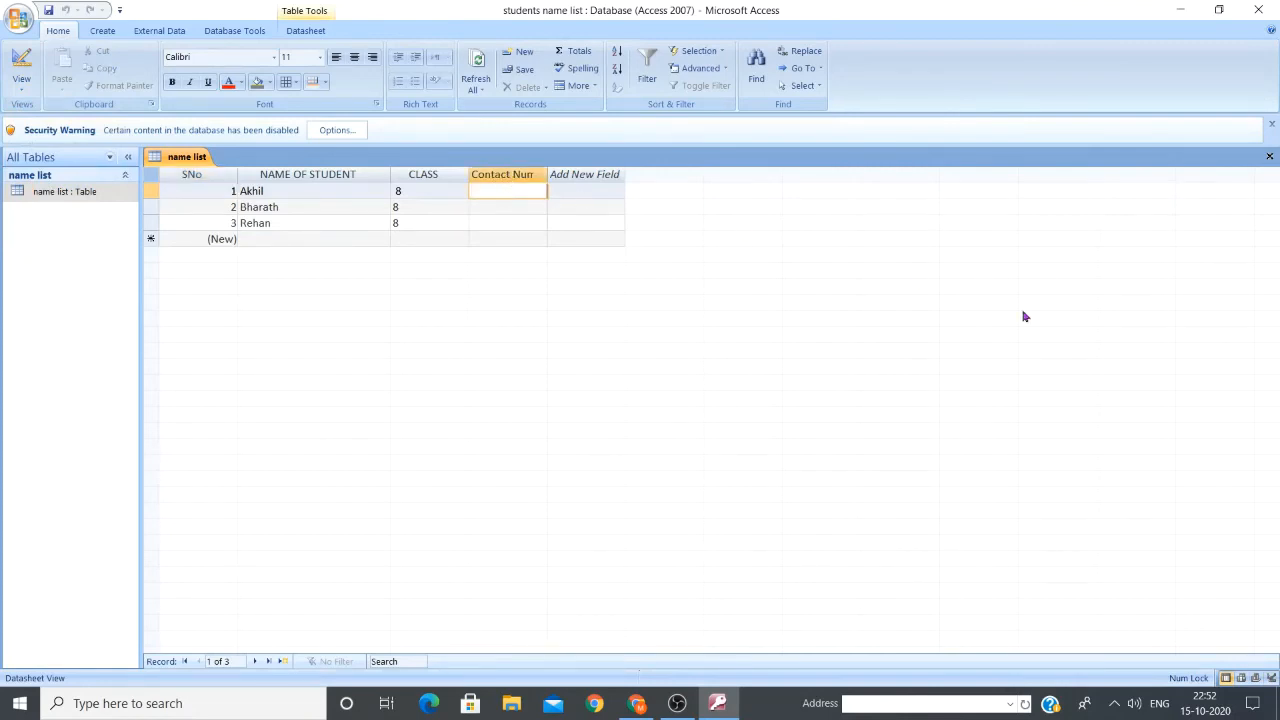
{"action": "left_click", "coordinate": [529, 205]}
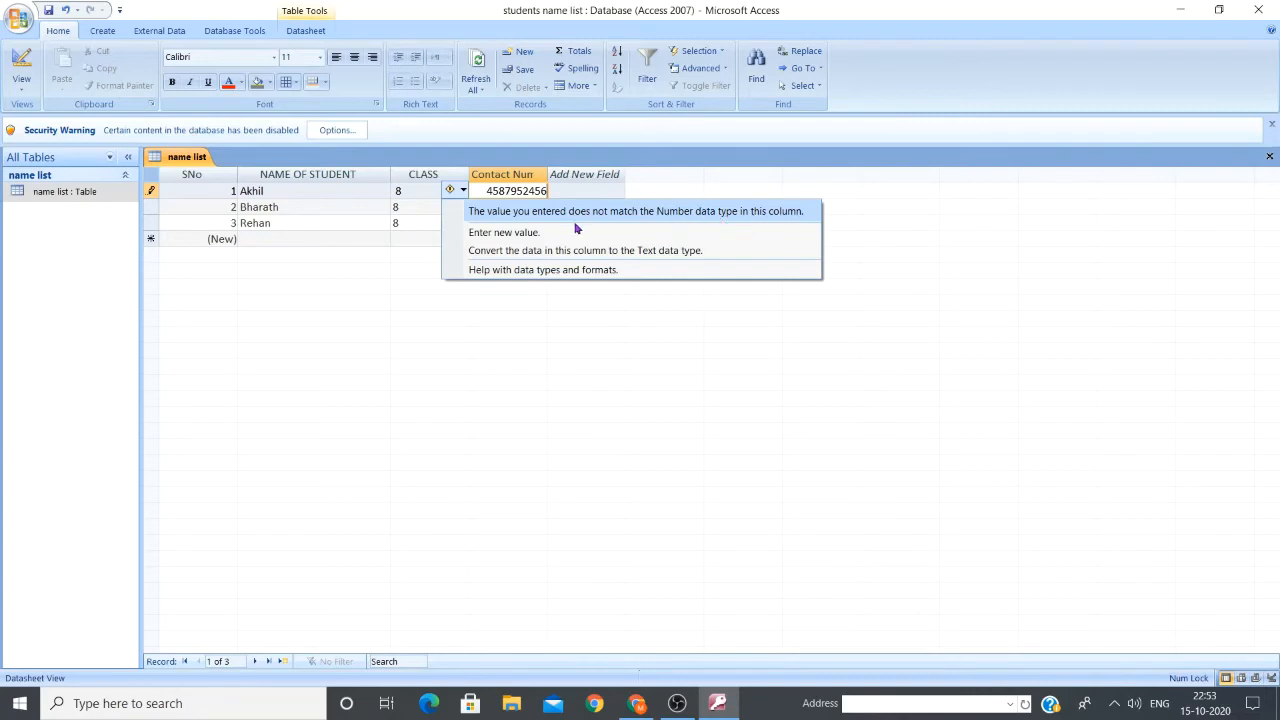
{"action": "left_click", "coordinate": [508, 232]}
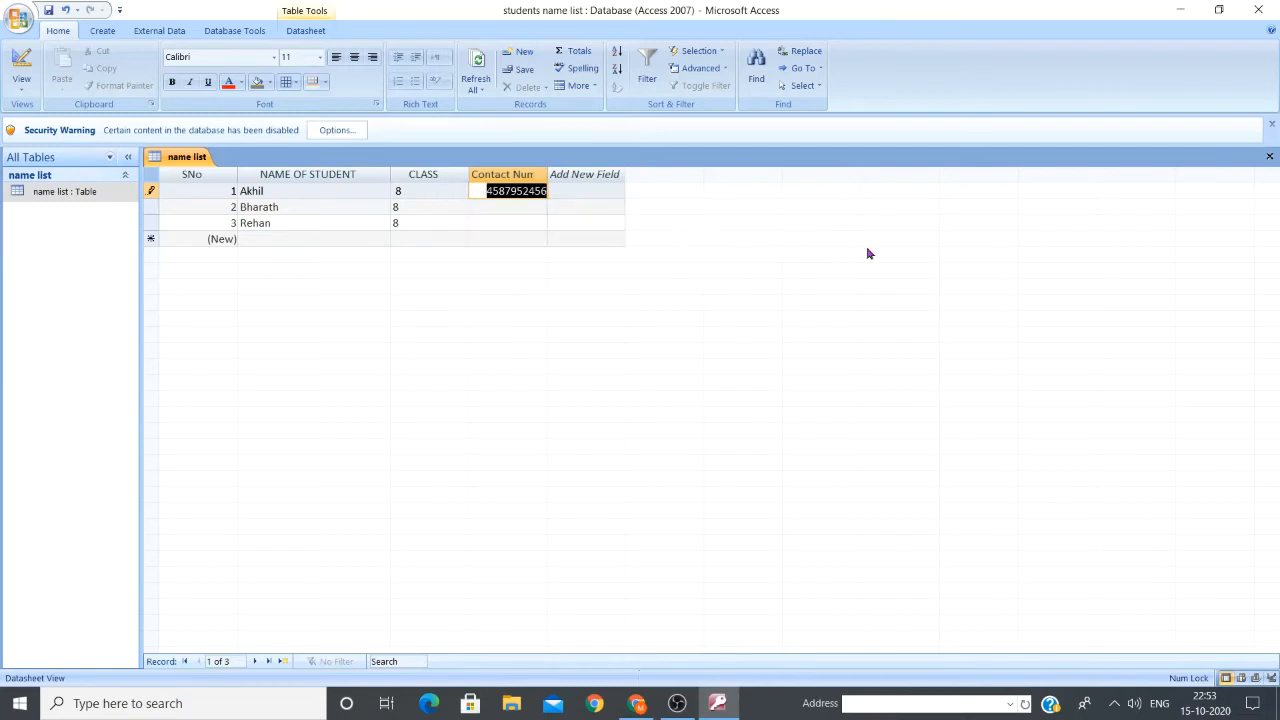
{"action": "key", "text": "BackSpace"}
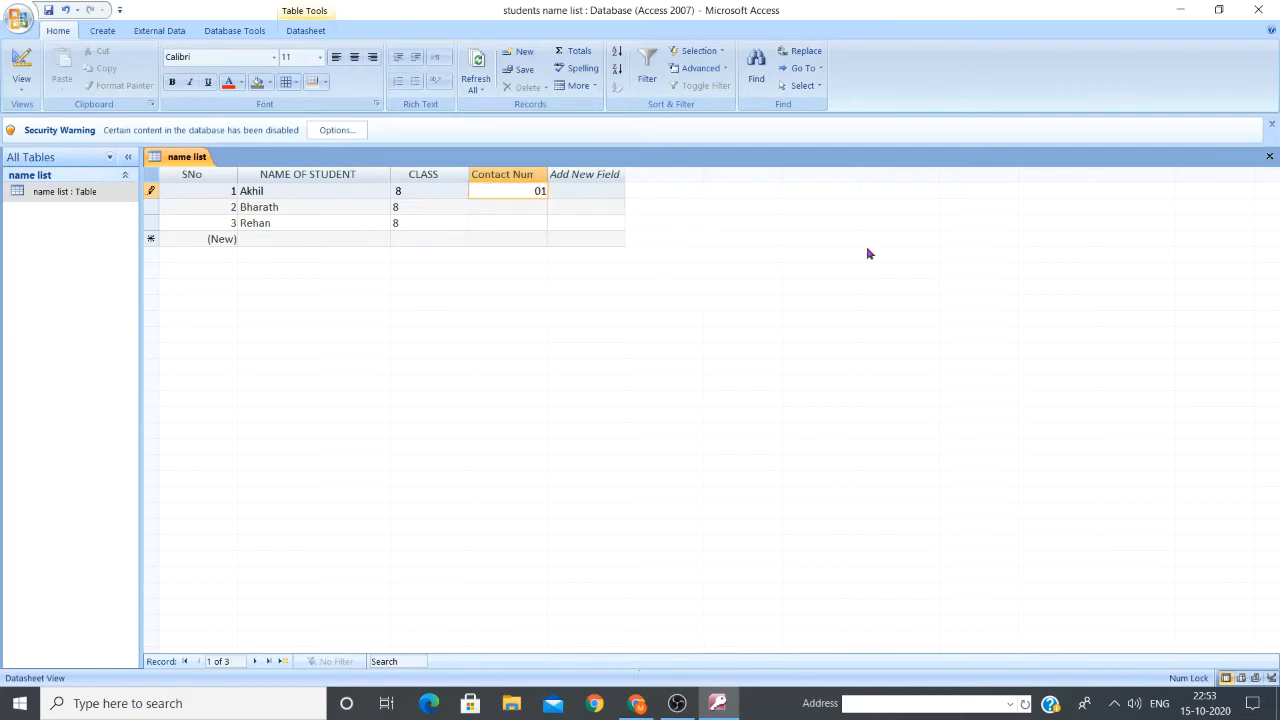
{"action": "left_click", "coordinate": [497, 206]}
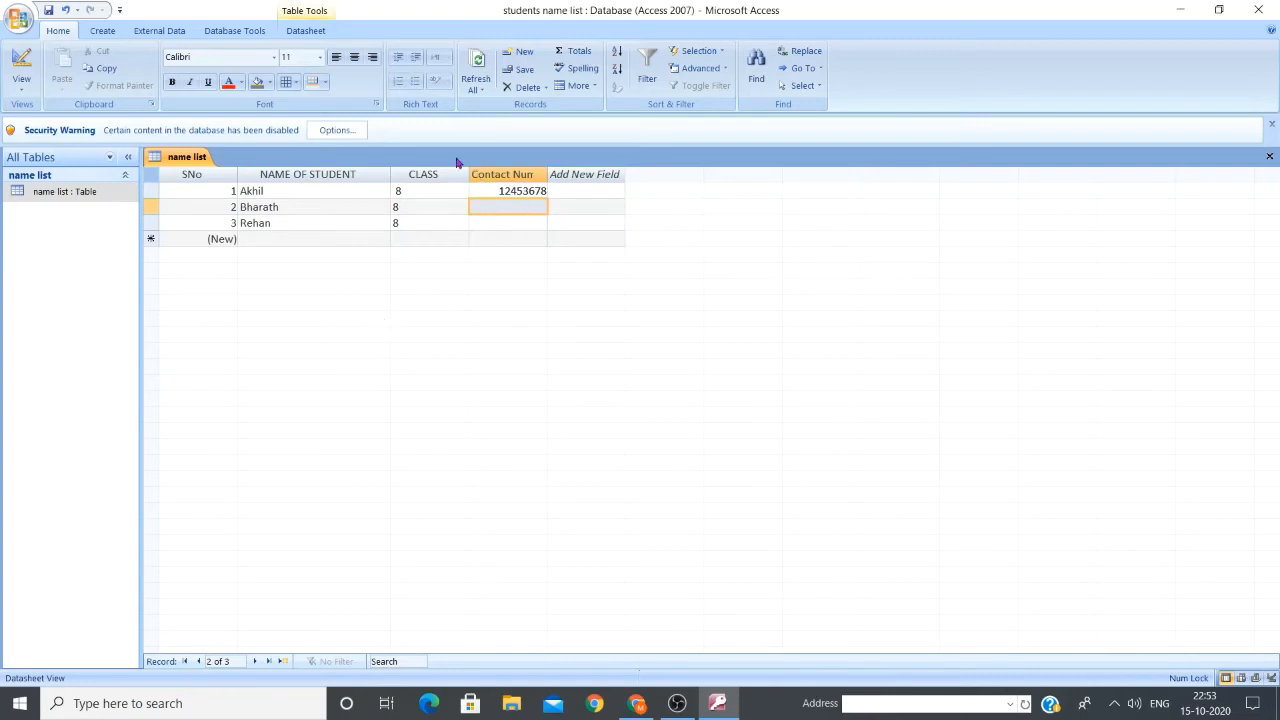
Replace the text typed in the second student's Contact Number cell with a numeric phone number
{"action": "left_click", "coordinate": [501, 204]}
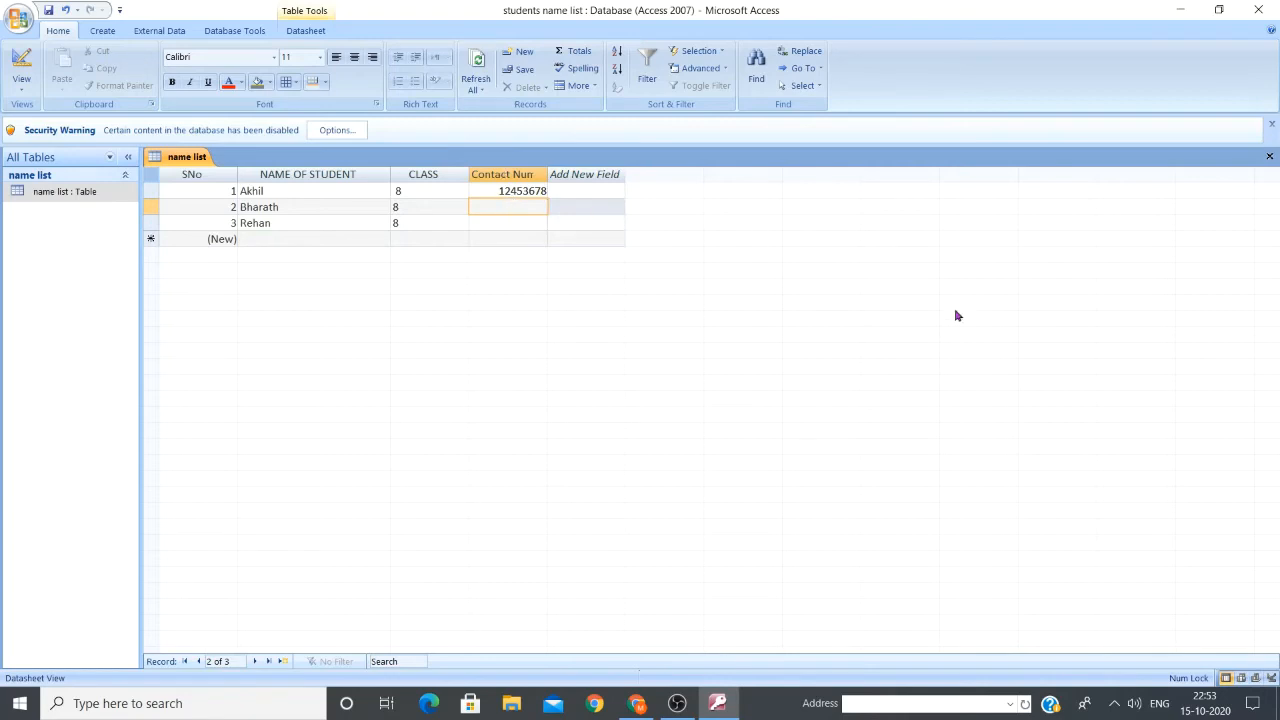
{"action": "type", "text": "bhfyutijjhfuy"}
{"action": "key", "text": "Return"}
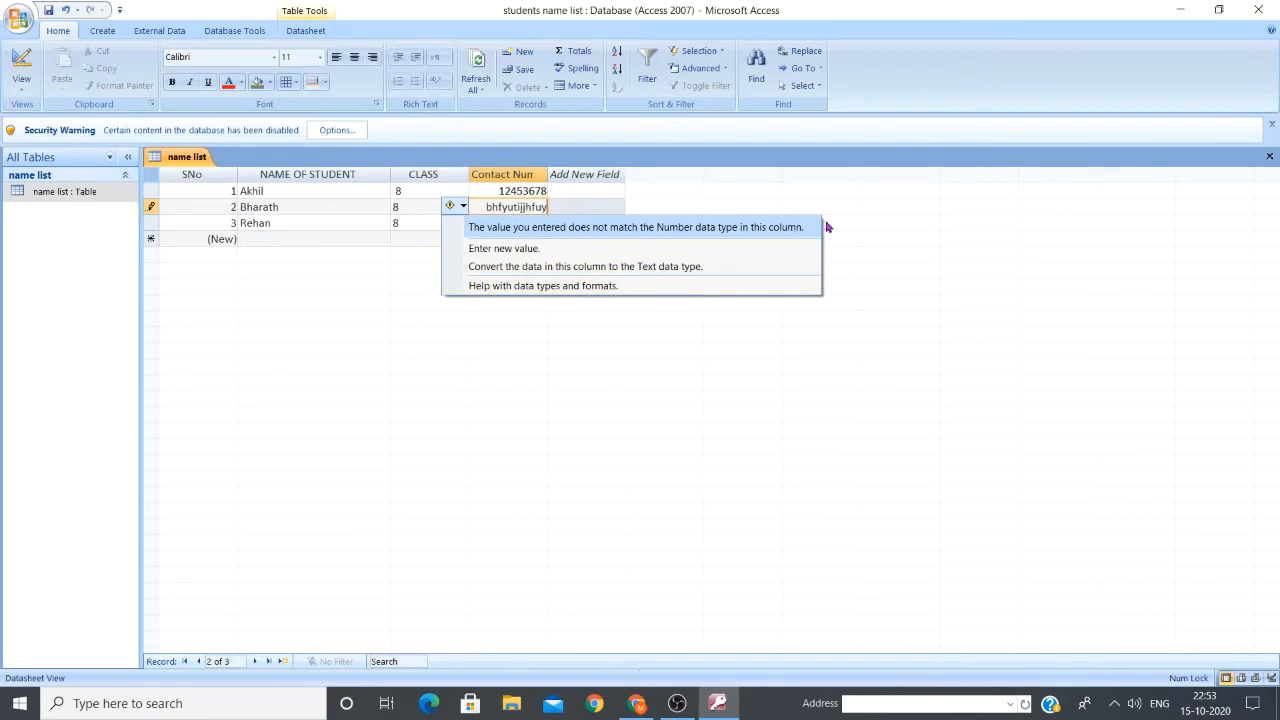
{"action": "key", "text": "Up"}
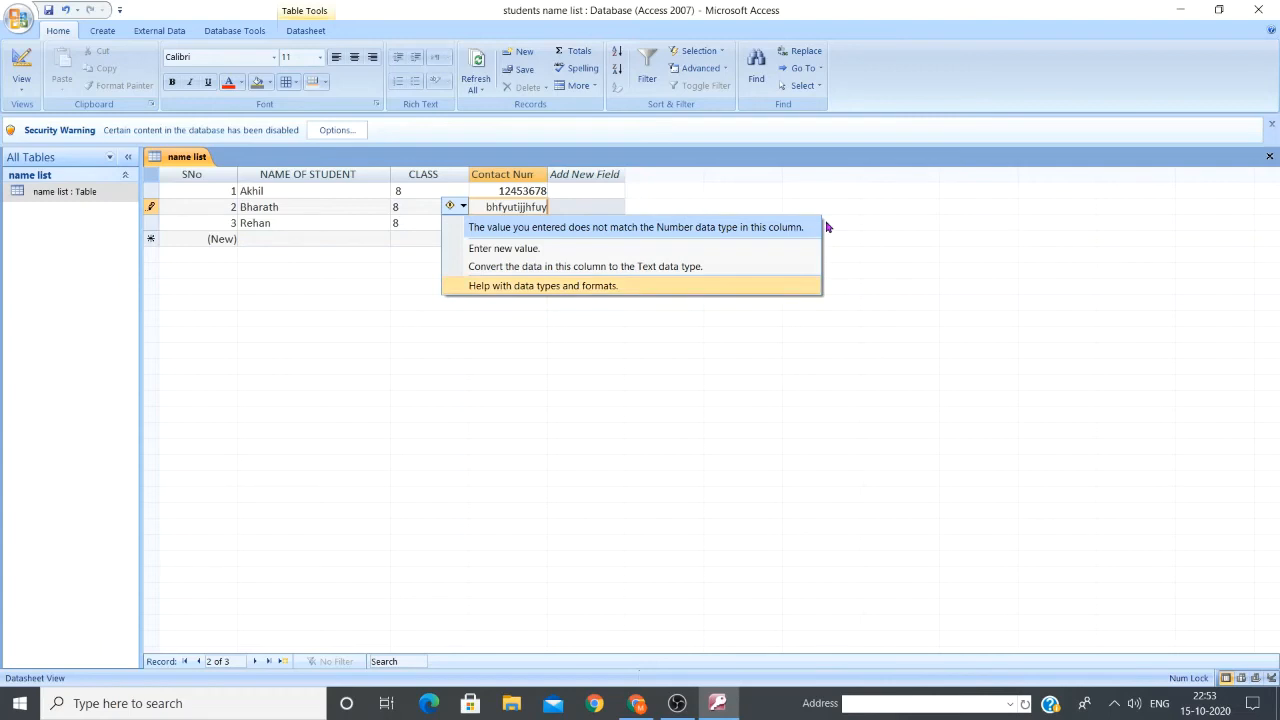
{"action": "left_click", "coordinate": [512, 249]}
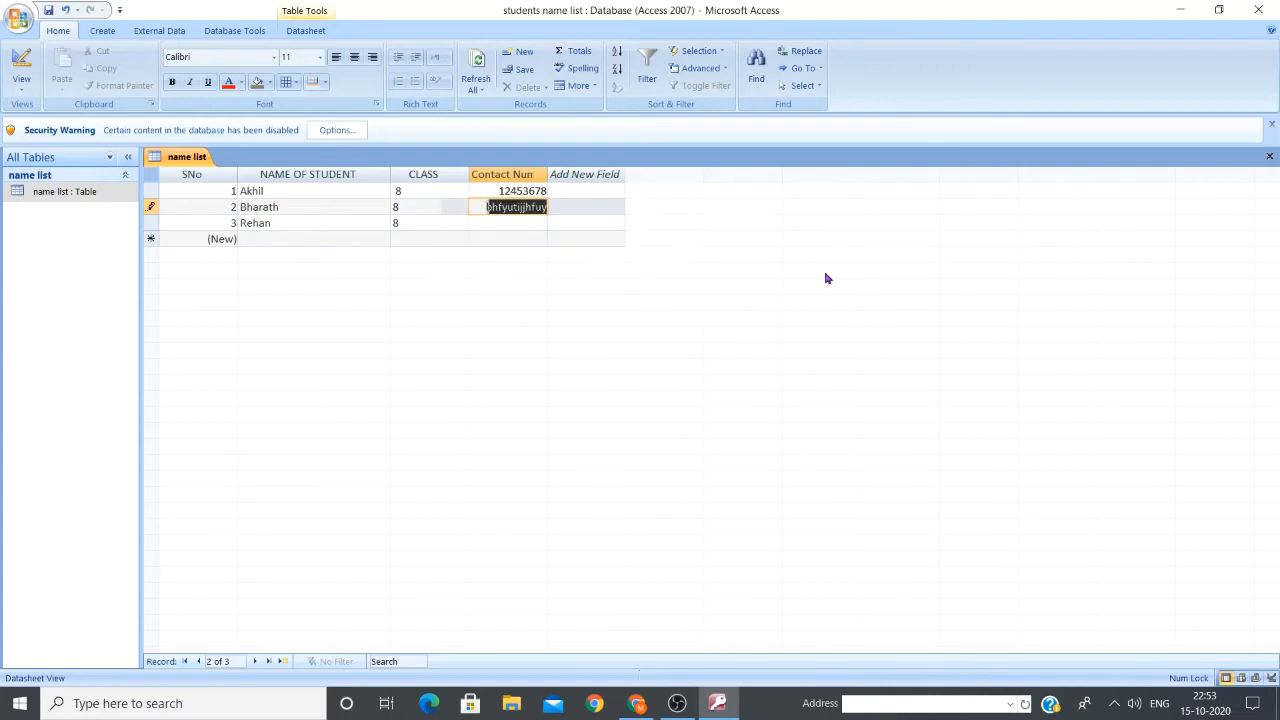
{"action": "type", "text": "098"}
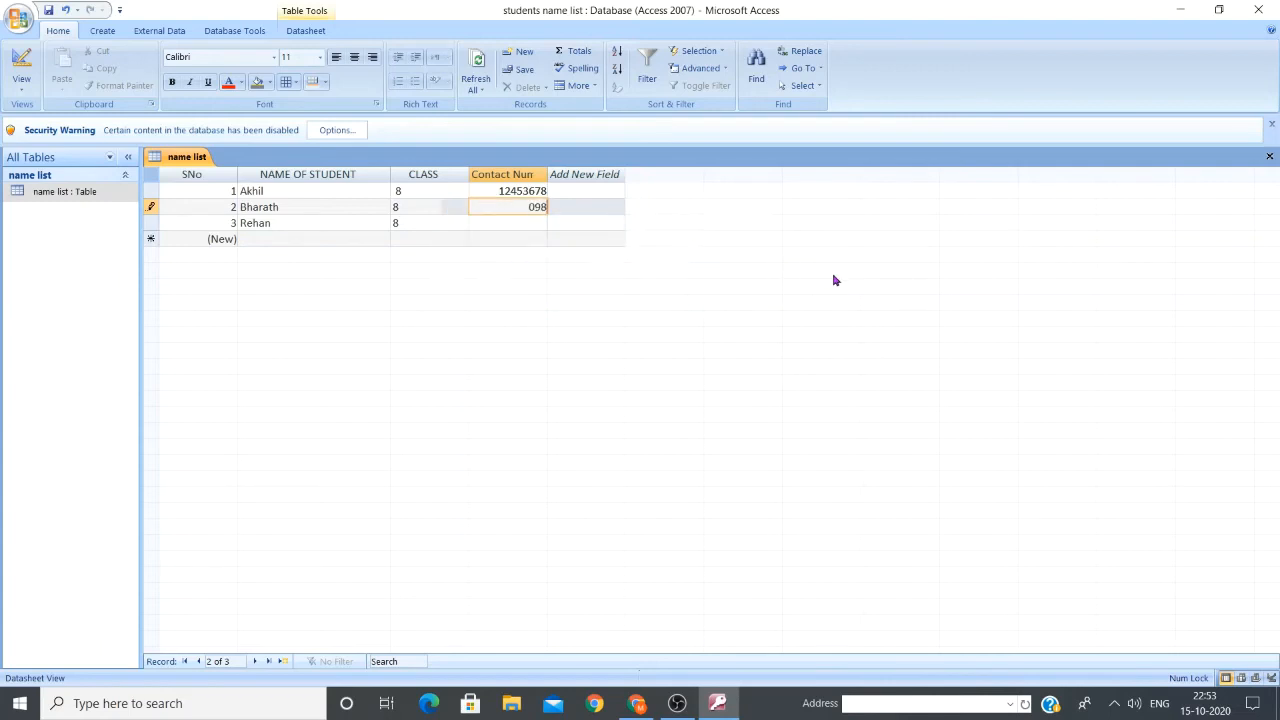
{"action": "type", "text": "54762"}
{"action": "key", "text": "Tab"}
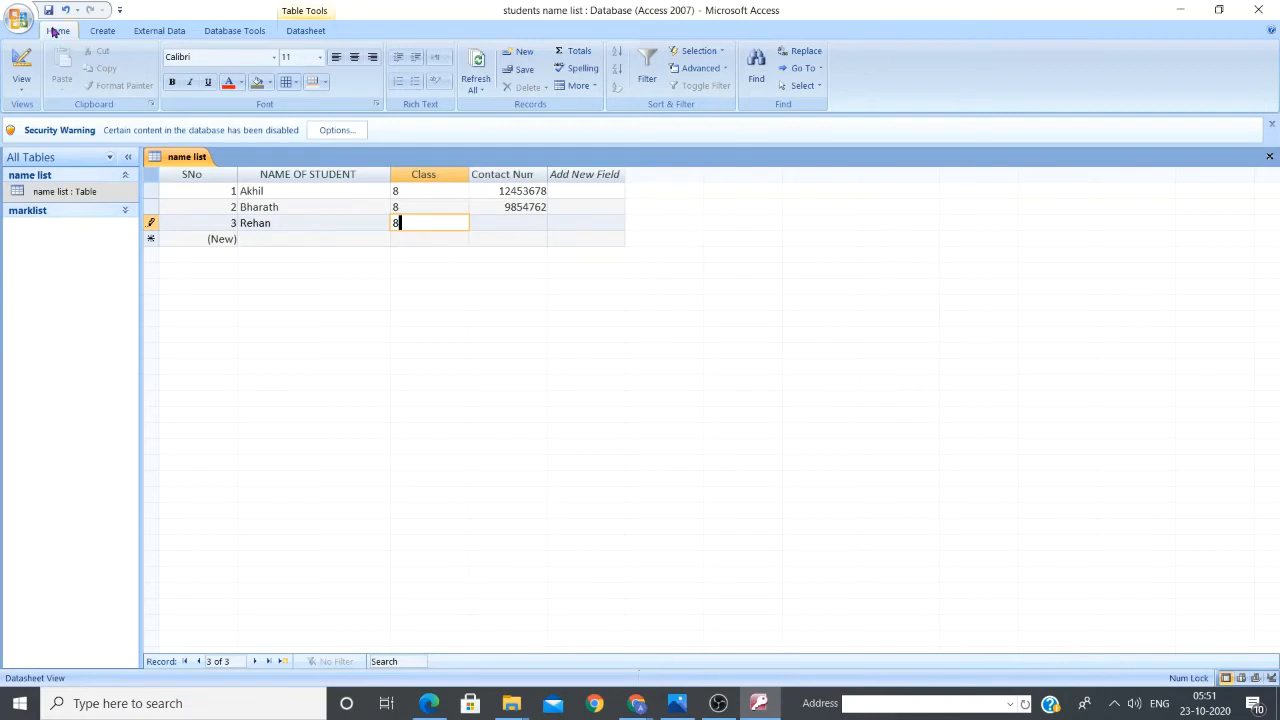
Delete the Class field in Design View and reopen the name list table's datasheet
{"action": "left_click", "coordinate": [21, 89]}
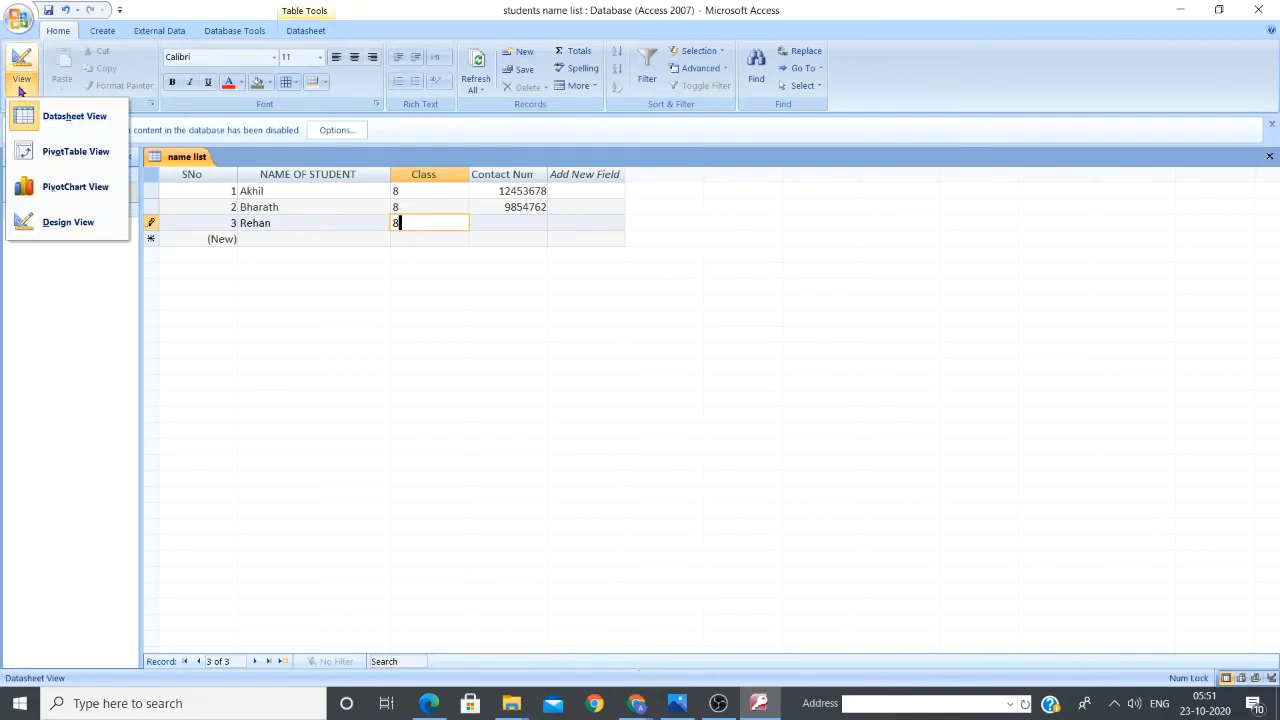
{"action": "left_click", "coordinate": [67, 228]}
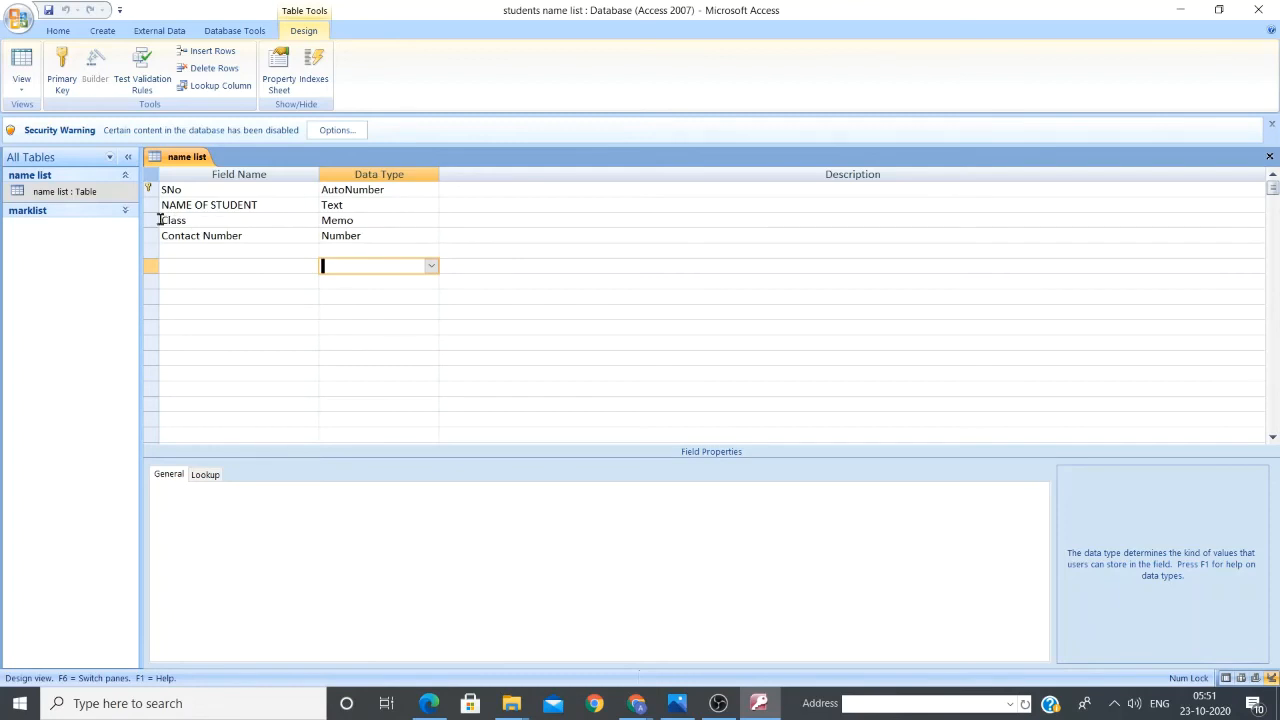
{"action": "left_click", "coordinate": [148, 221]}
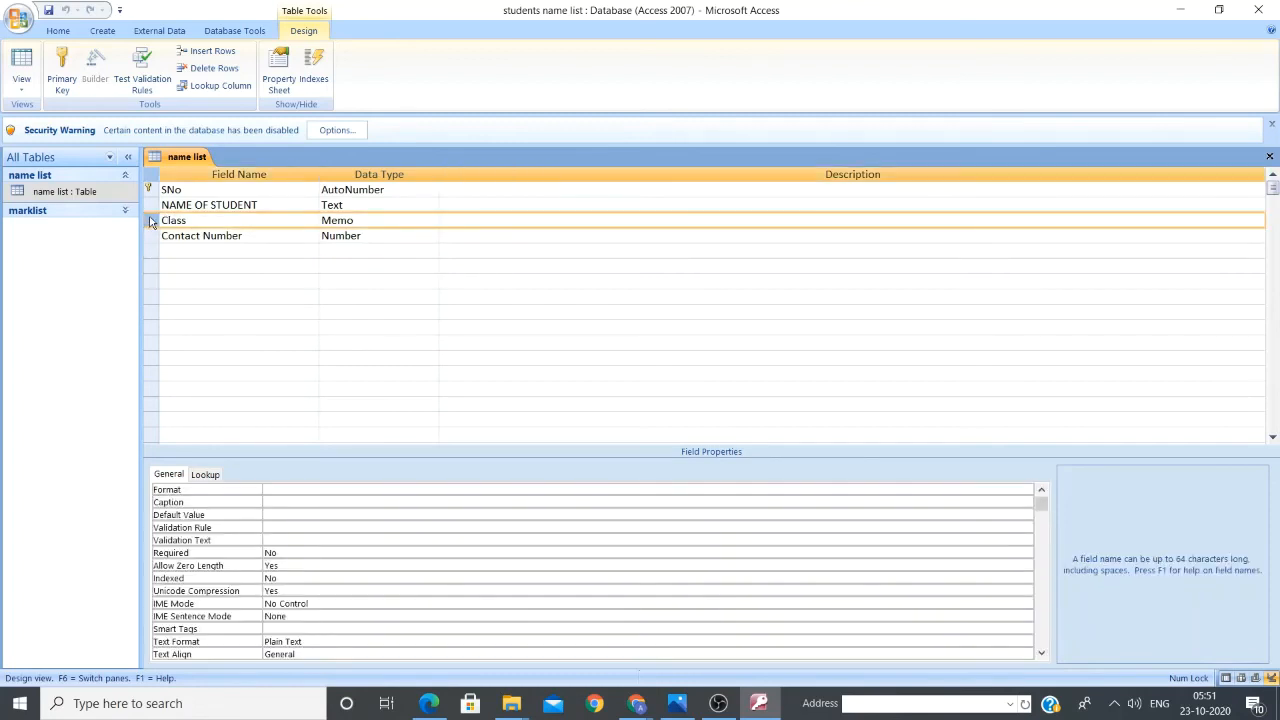
{"action": "right_click", "coordinate": [150, 222]}
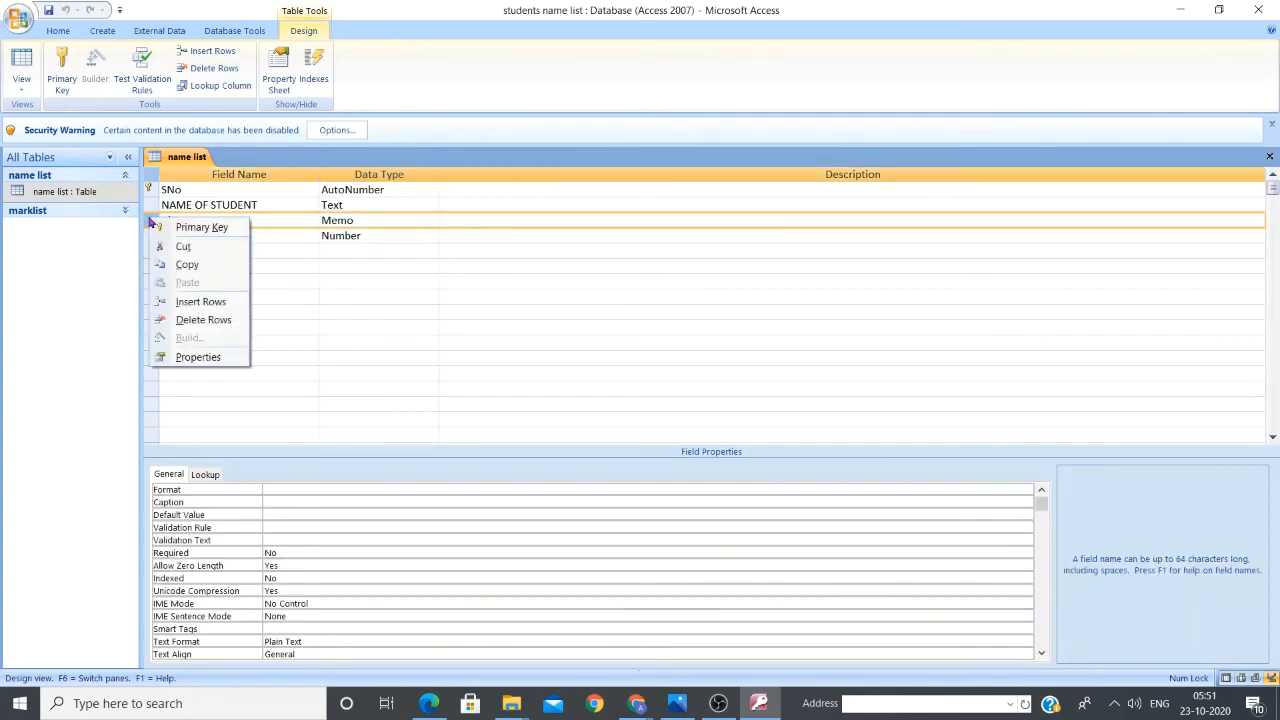
{"action": "left_click", "coordinate": [193, 321]}
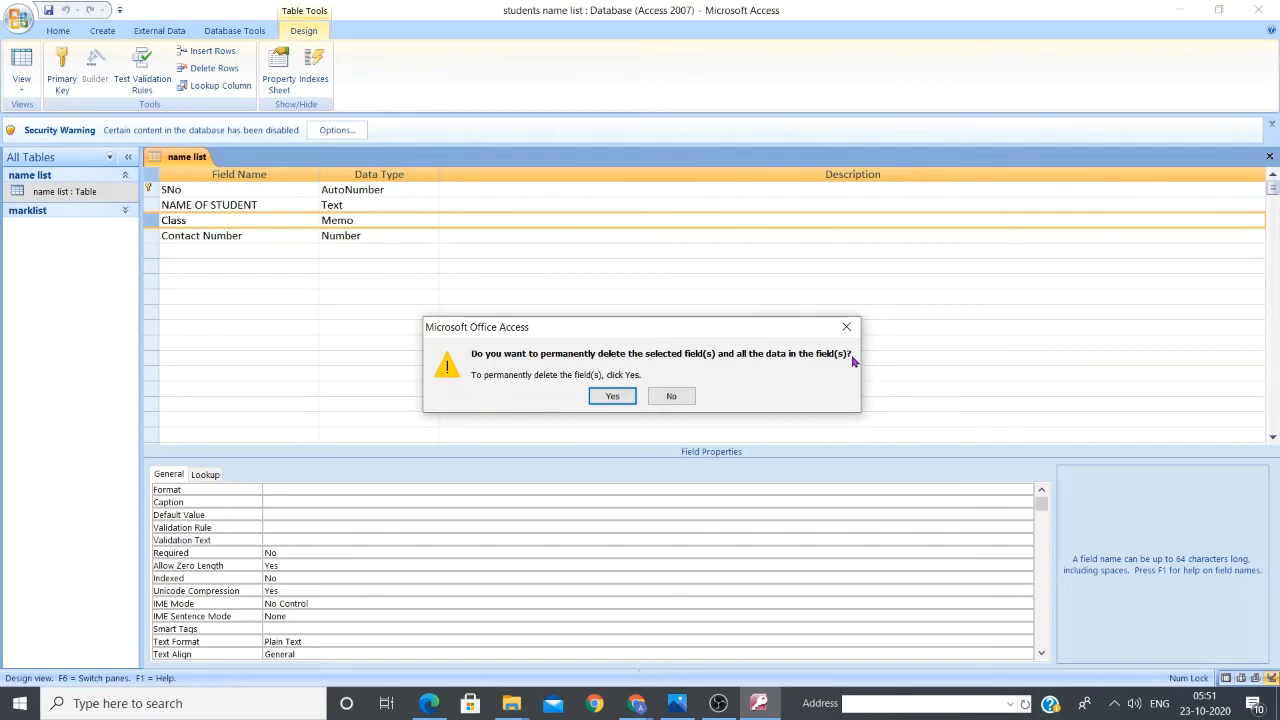
{"action": "left_click", "coordinate": [610, 395]}
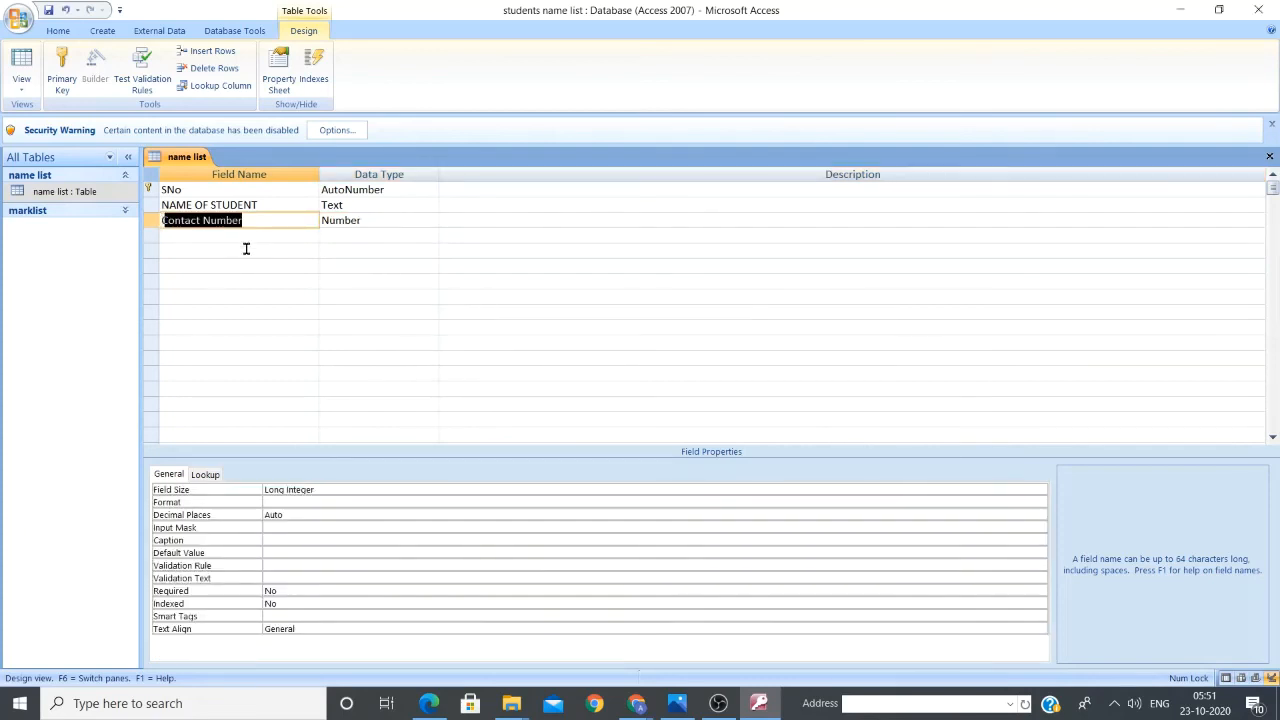
{"action": "double_click", "coordinate": [53, 194]}
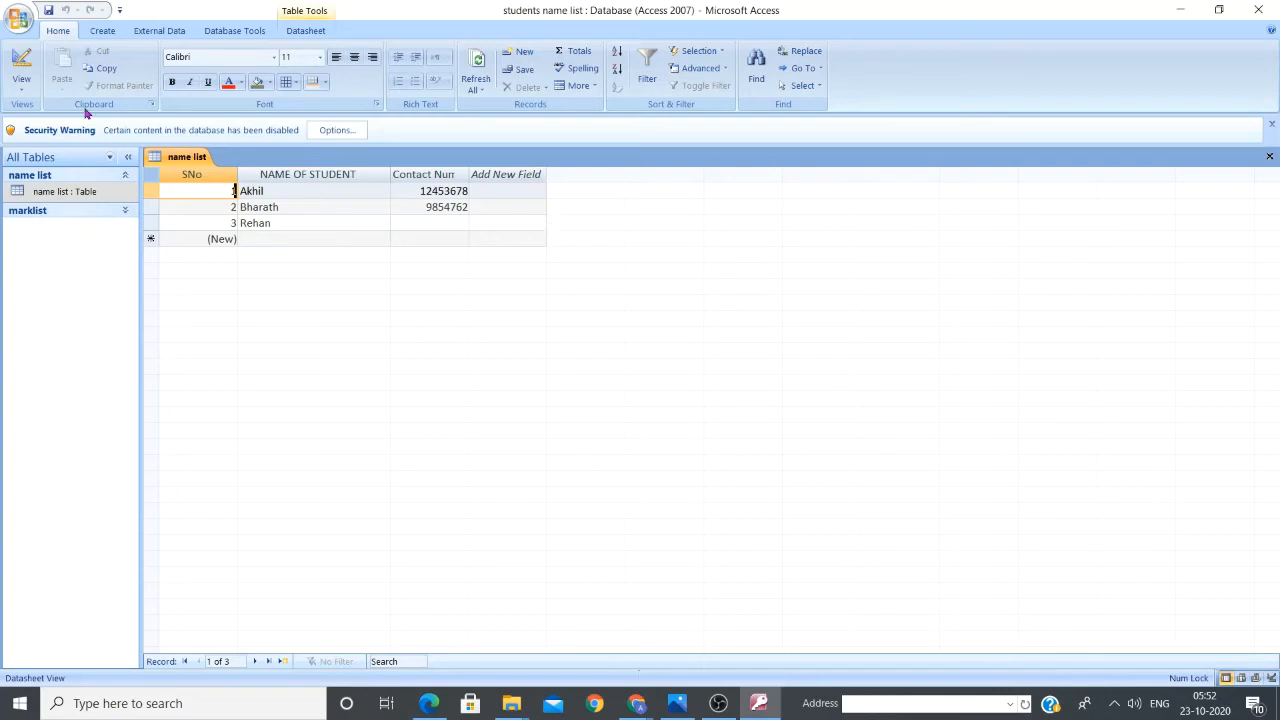
Dismiss the table views list and open the Windows taskbar search panel
{"action": "left_click", "coordinate": [21, 84]}
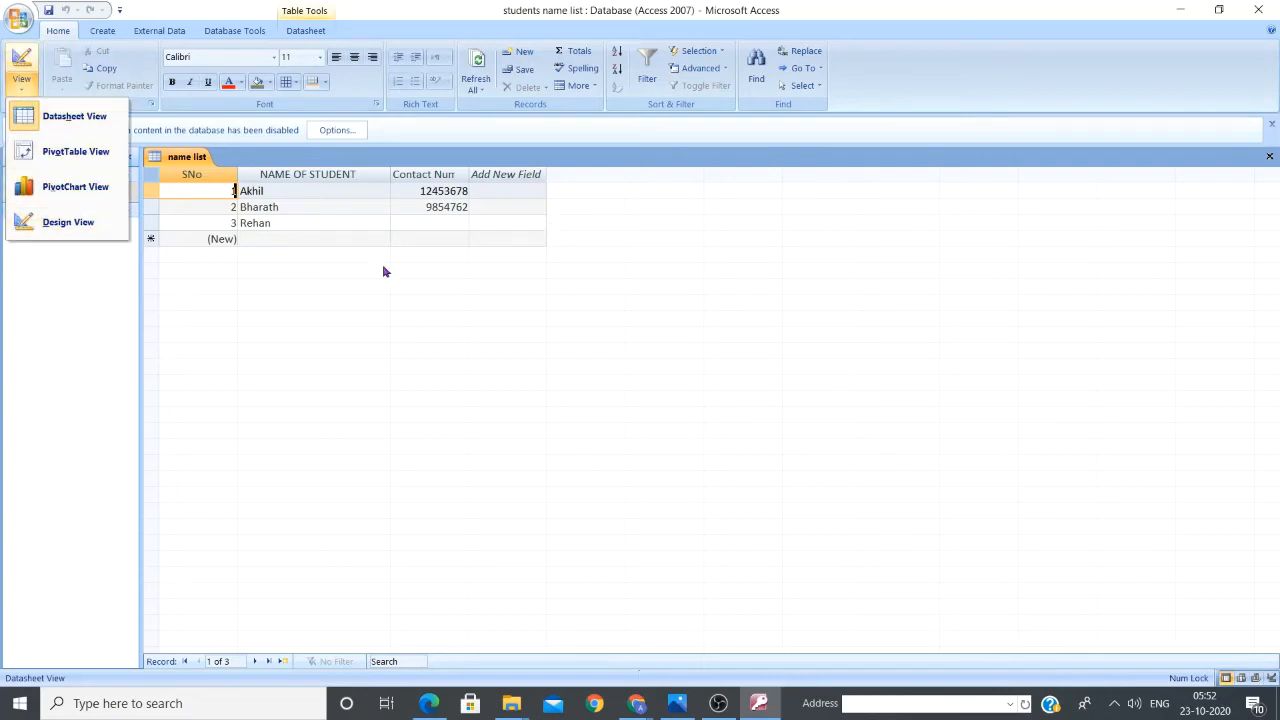
{"action": "left_click", "coordinate": [460, 290]}
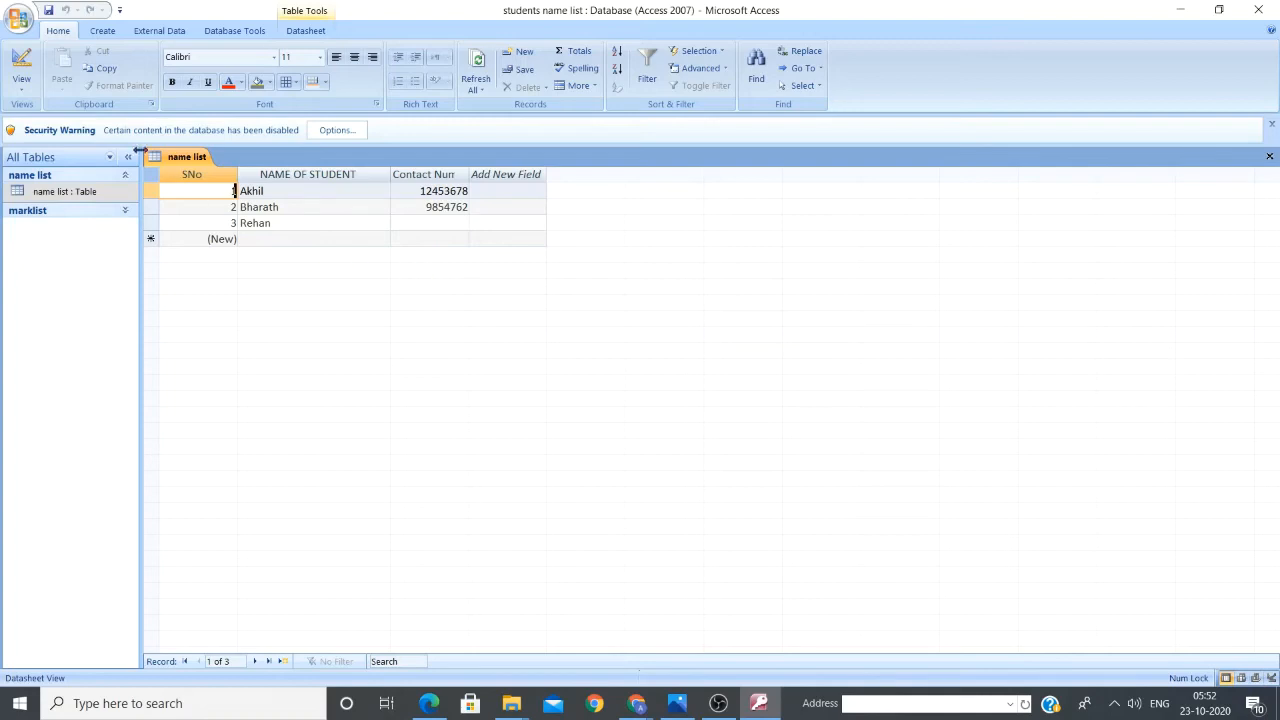
{"action": "left_click", "coordinate": [213, 704]}
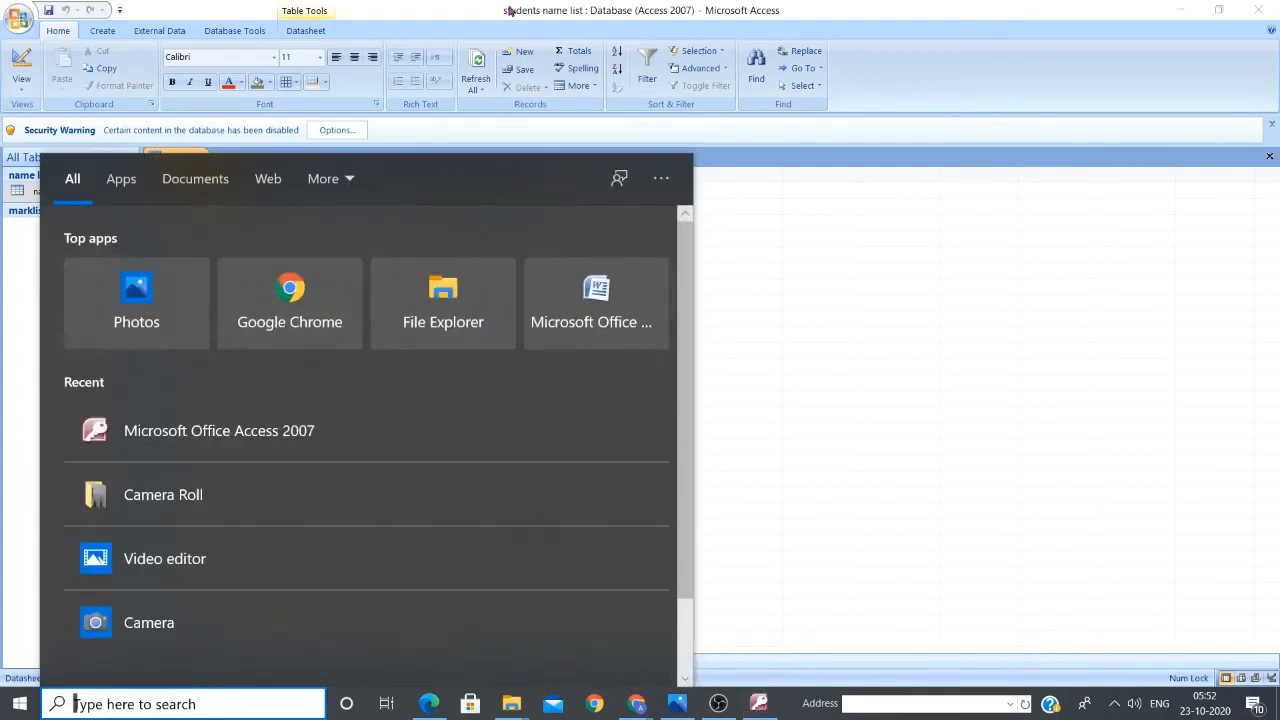
Search 'access' in Windows Search and launch Microsoft Office Access 2007 from the results
{"action": "type", "text": "acc"}
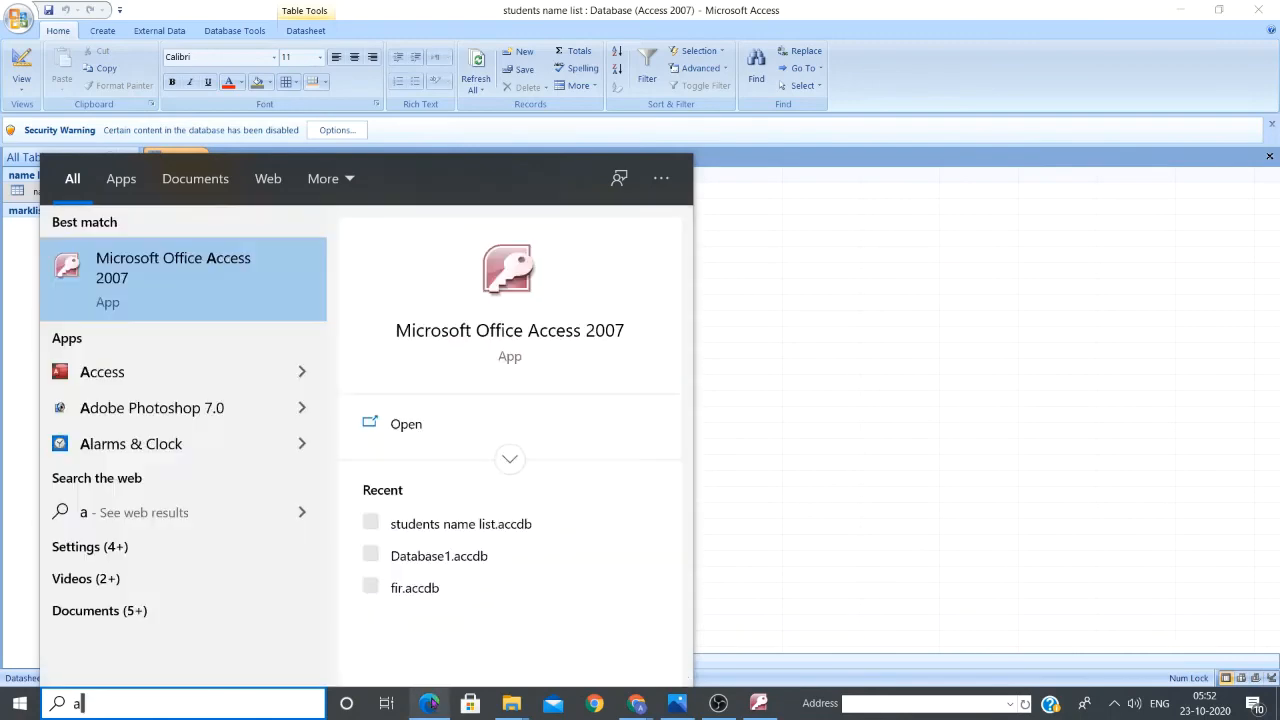
{"action": "type", "text": "ess"}
{"action": "left_click", "coordinate": [203, 258]}
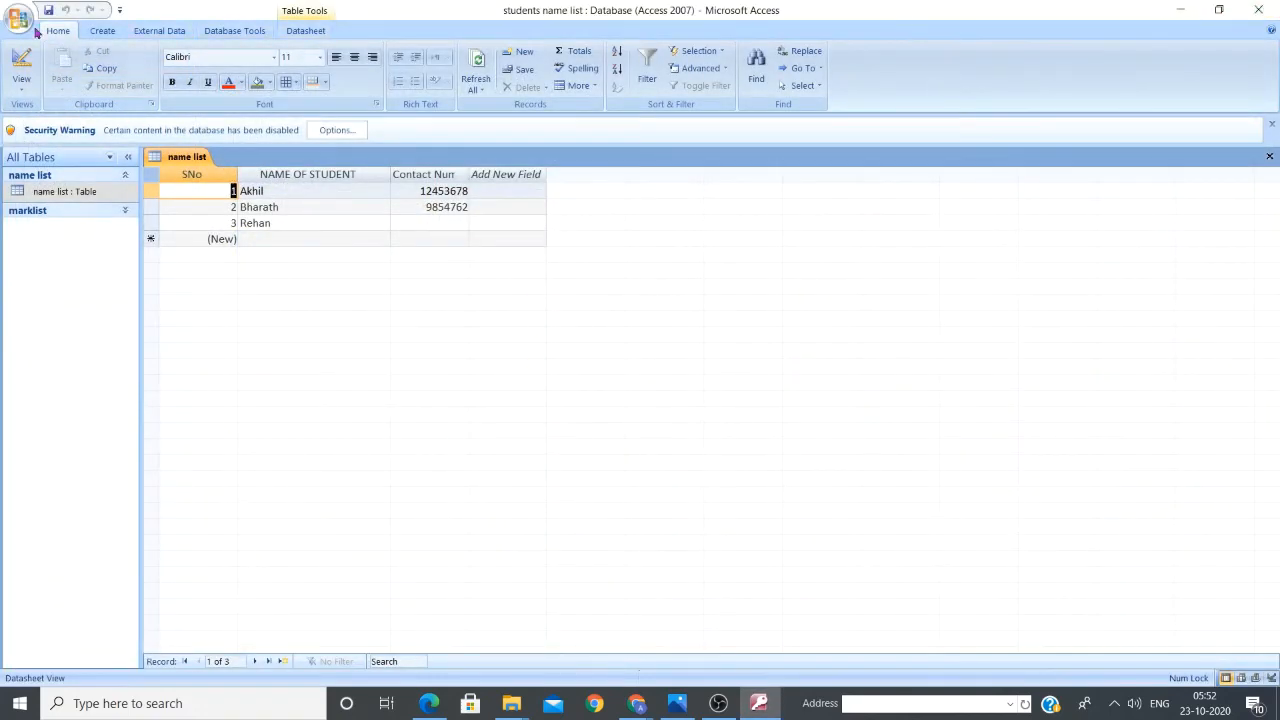
{"action": "left_click", "coordinate": [20, 20]}
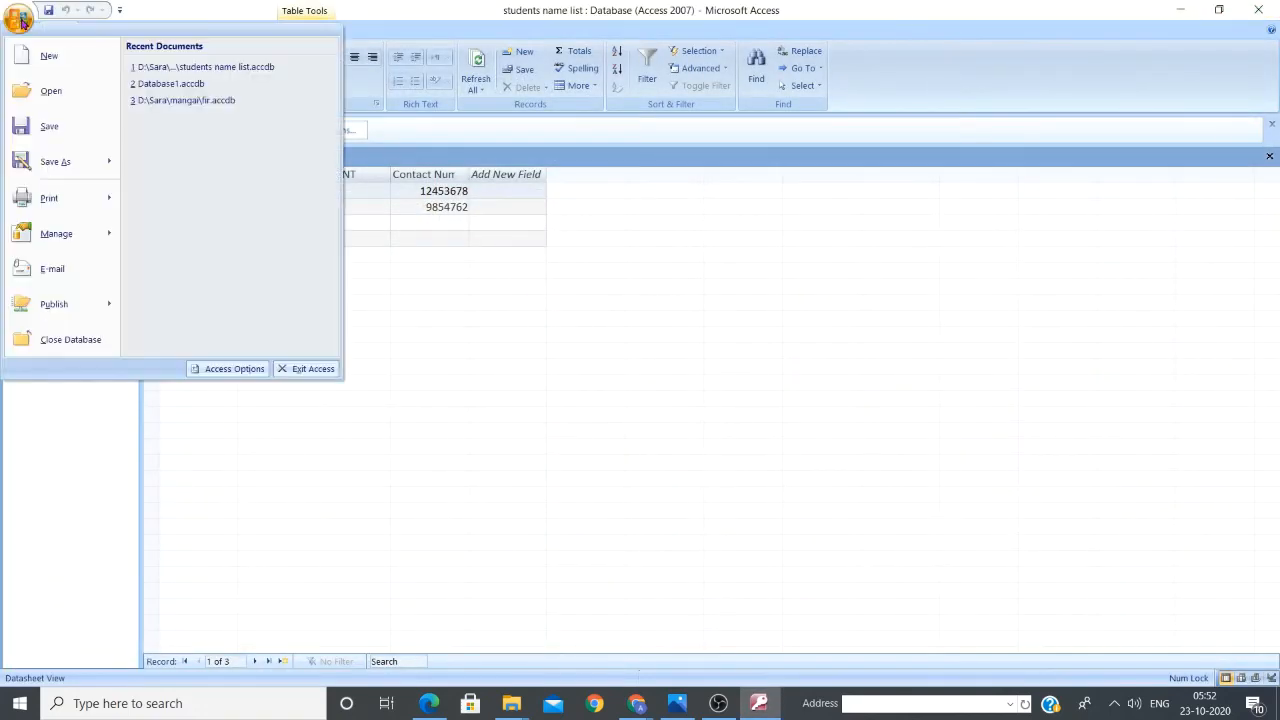
{"action": "left_click", "coordinate": [47, 93]}
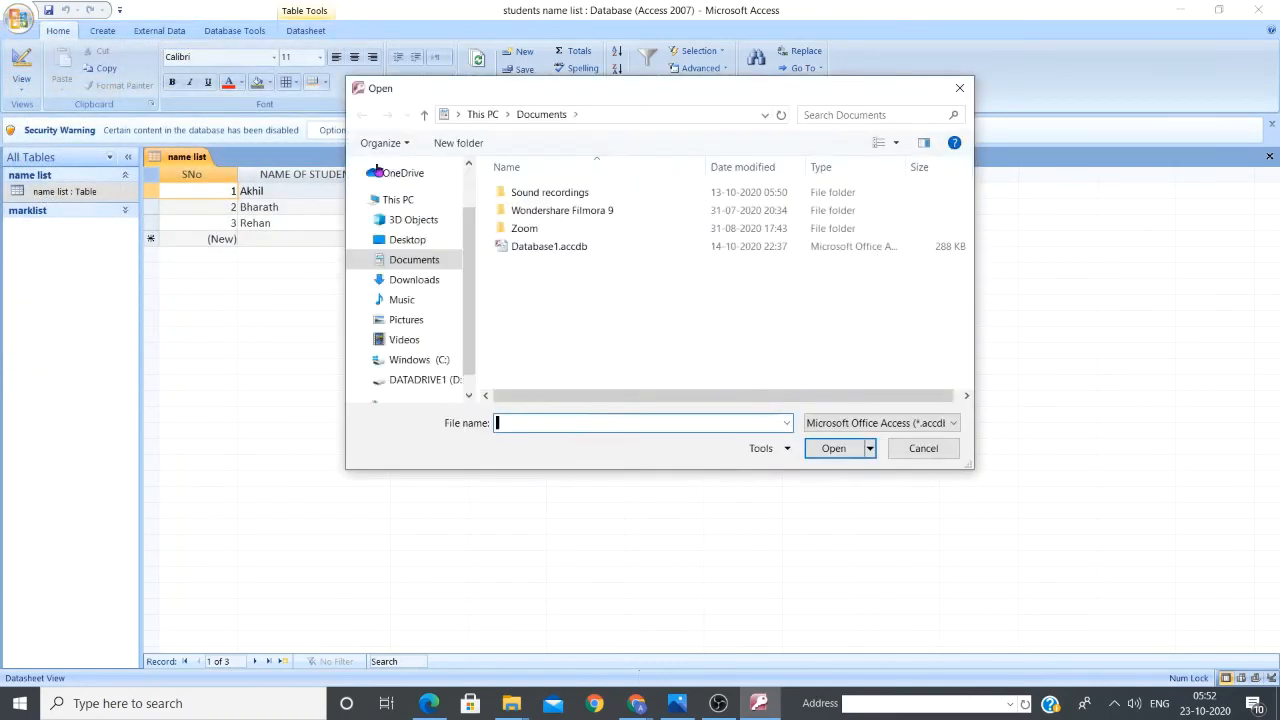
{"action": "left_click", "coordinate": [447, 378]}
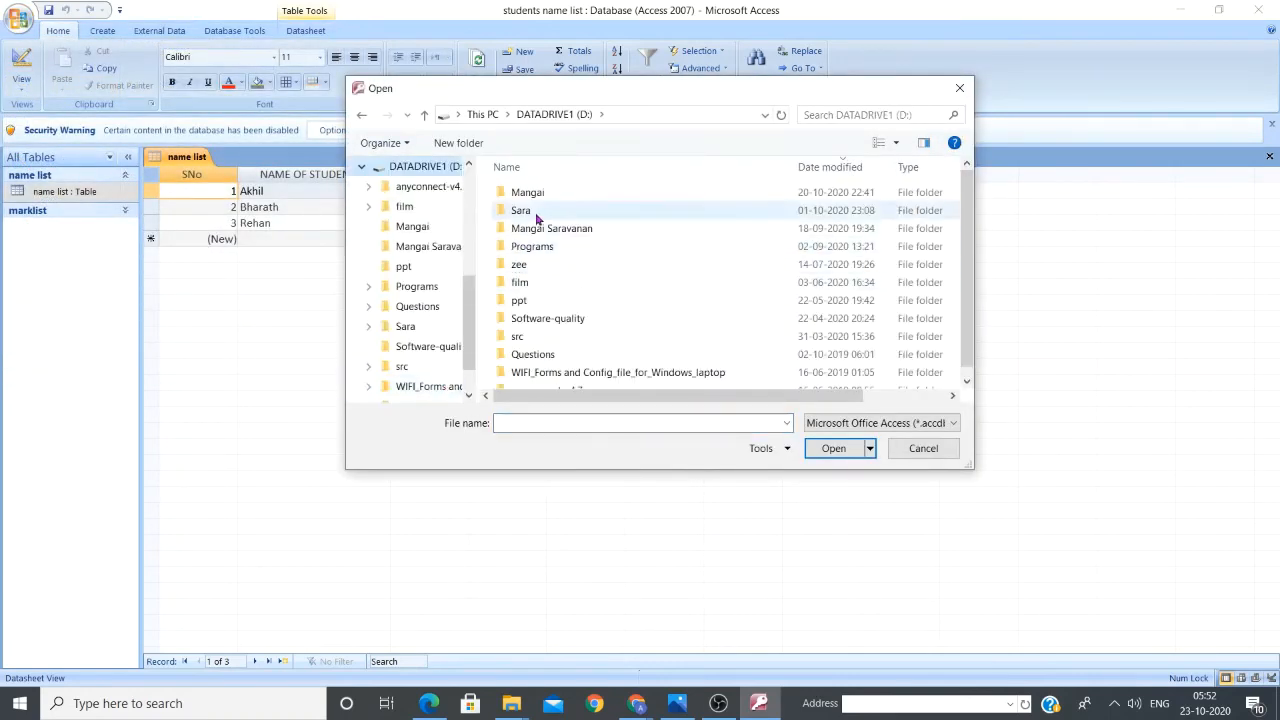
{"action": "double_click", "coordinate": [525, 194]}
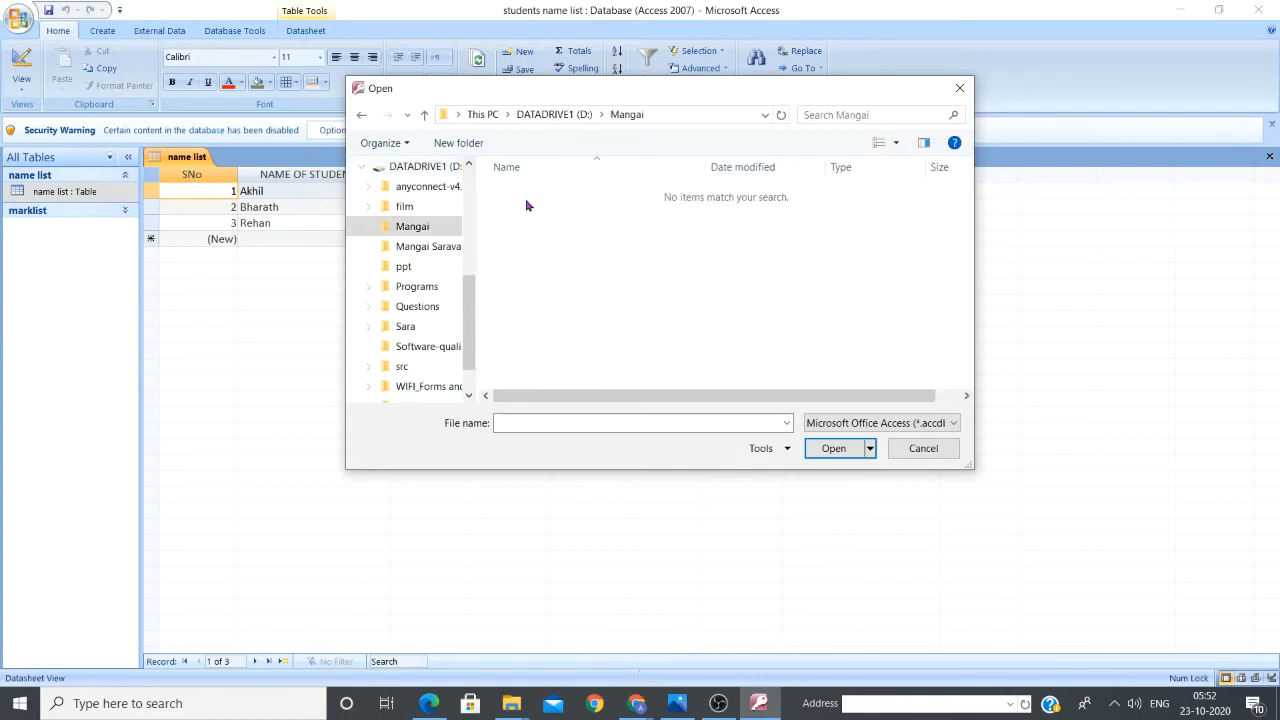
{"action": "left_click", "coordinate": [427, 252]}
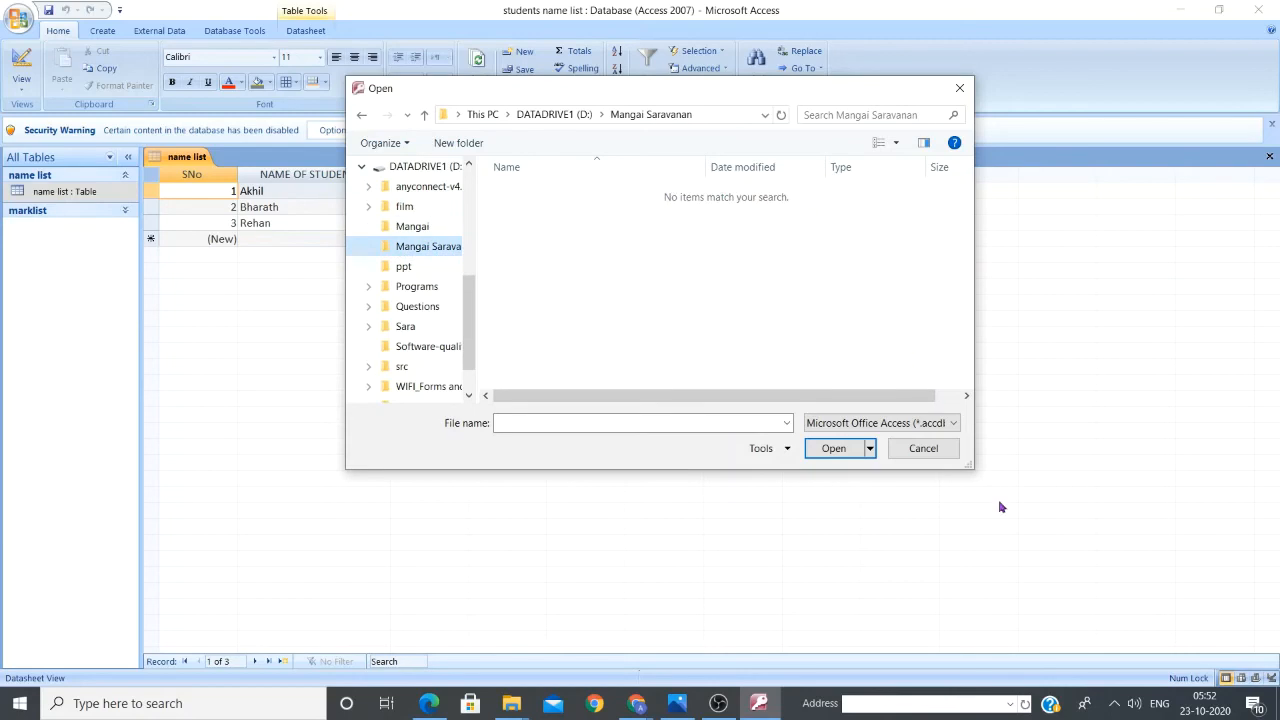
{"action": "left_click", "coordinate": [925, 449]}
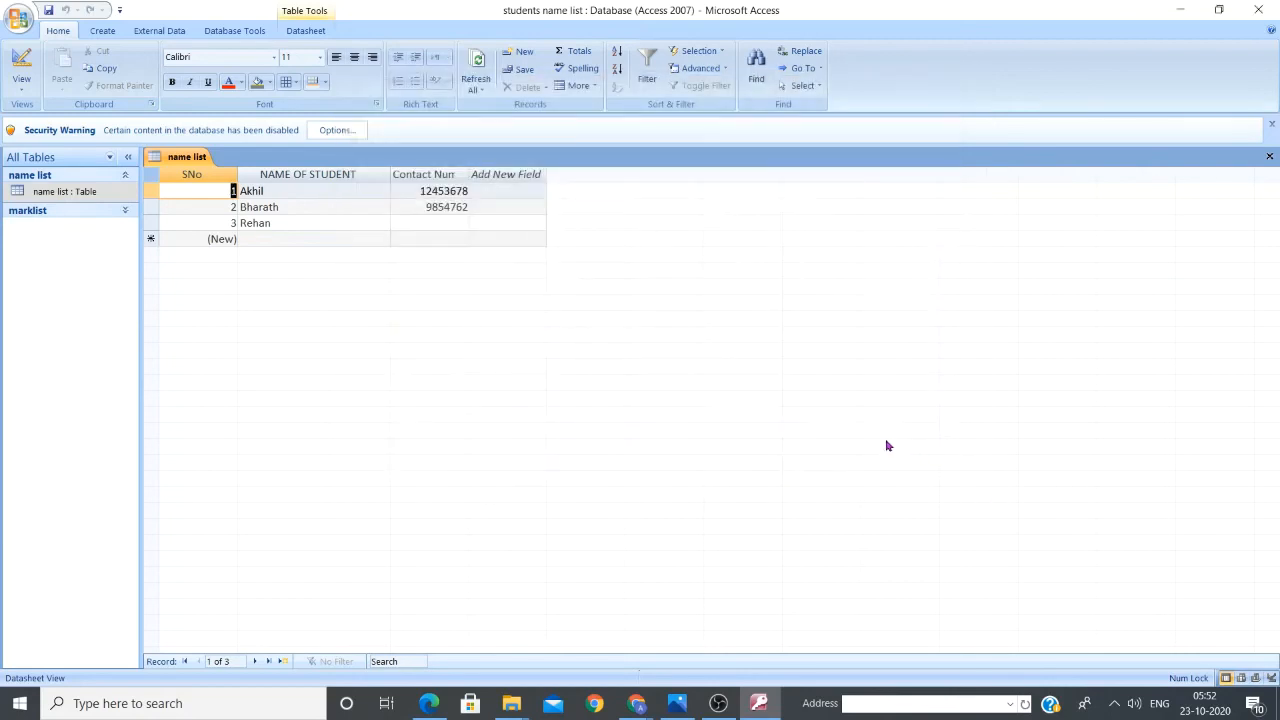